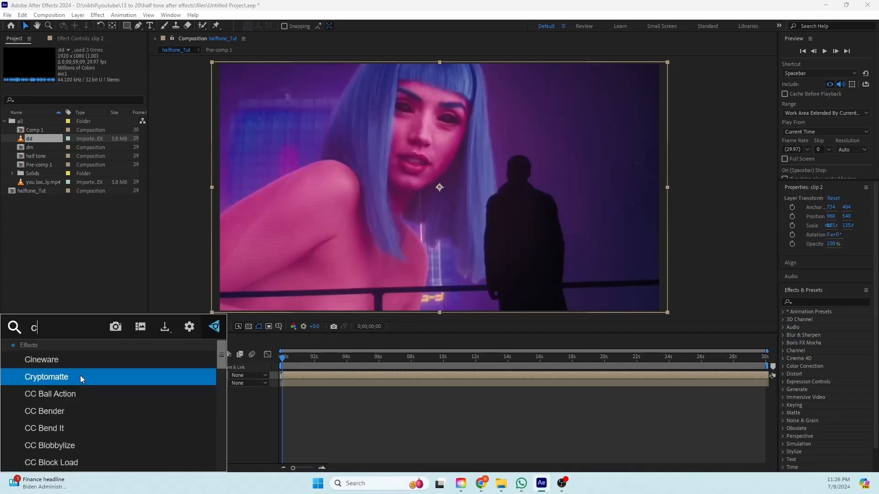
Apply the CC Ball Action effect to the clip 2 layer, and look it up in the effects list with "cc bal".
{"action": "key", "text": "Return"}
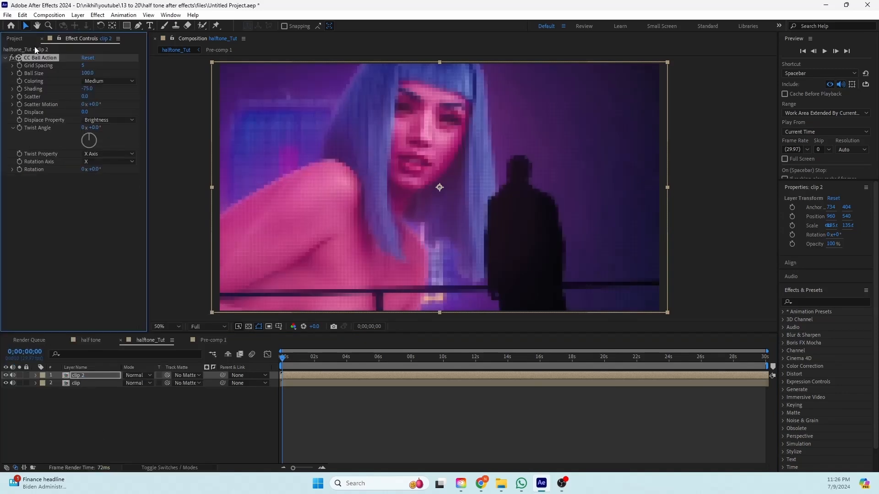
{"action": "left_click", "coordinate": [833, 301]}
{"action": "type", "text": "c"}
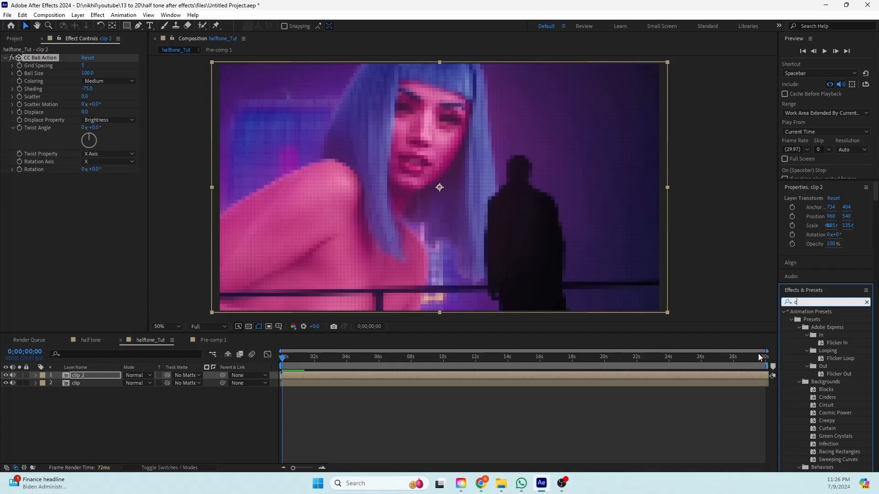
{"action": "type", "text": "c bal"}
{"action": "left_click", "coordinate": [282, 357]}
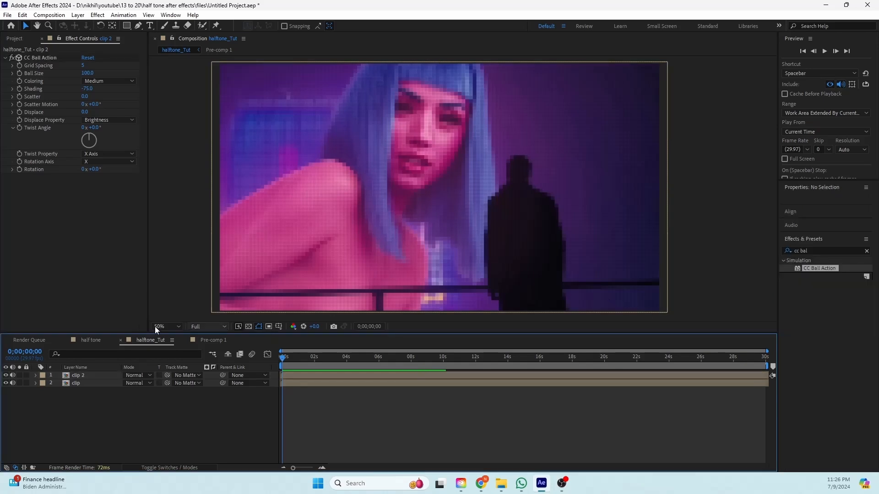
Add the Set Matte effect to the clip 2 layer.
{"action": "left_click", "coordinate": [97, 375]}
{"action": "type", "text": "set"}
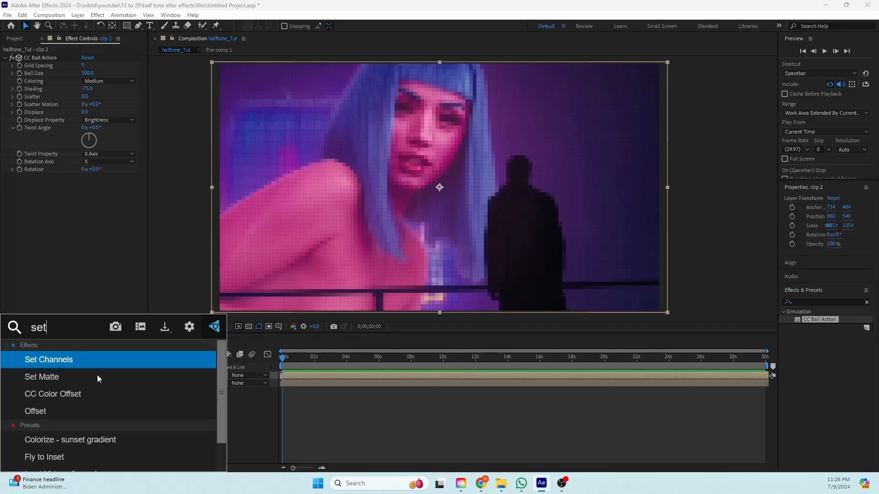
{"action": "key", "text": "Down"}
{"action": "key", "text": "Return"}
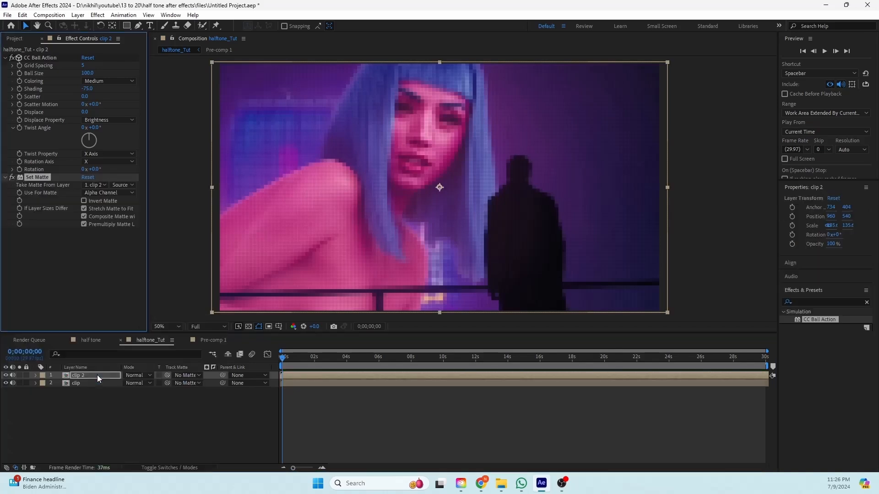
Configure Set Matte to take its matte from the layer "2. clip" and use Luminance for the matte.
{"action": "left_click", "coordinate": [94, 185]}
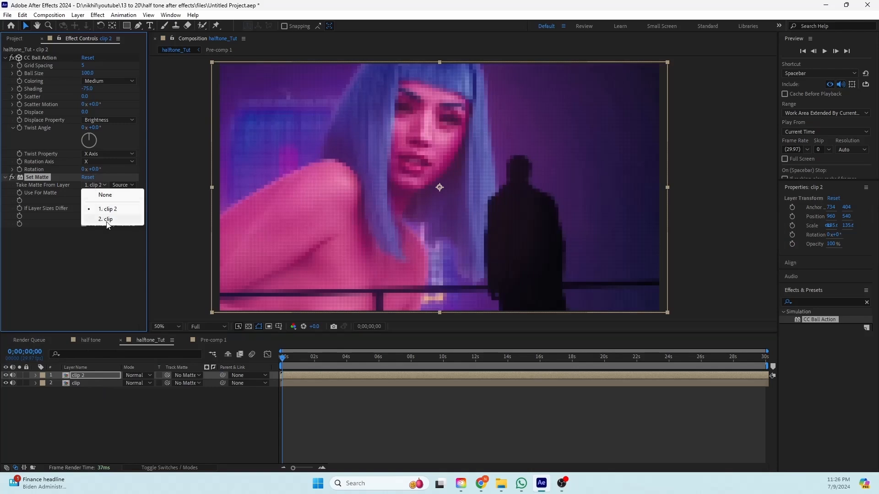
{"action": "left_click", "coordinate": [106, 219]}
{"action": "left_click", "coordinate": [84, 382]}
{"action": "left_click", "coordinate": [89, 377]}
{"action": "left_click", "coordinate": [122, 185]}
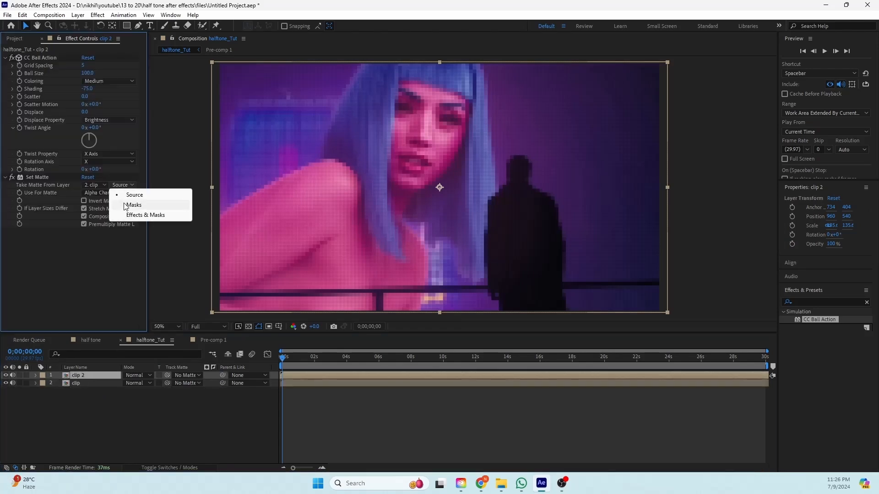
{"action": "left_click", "coordinate": [94, 194]}
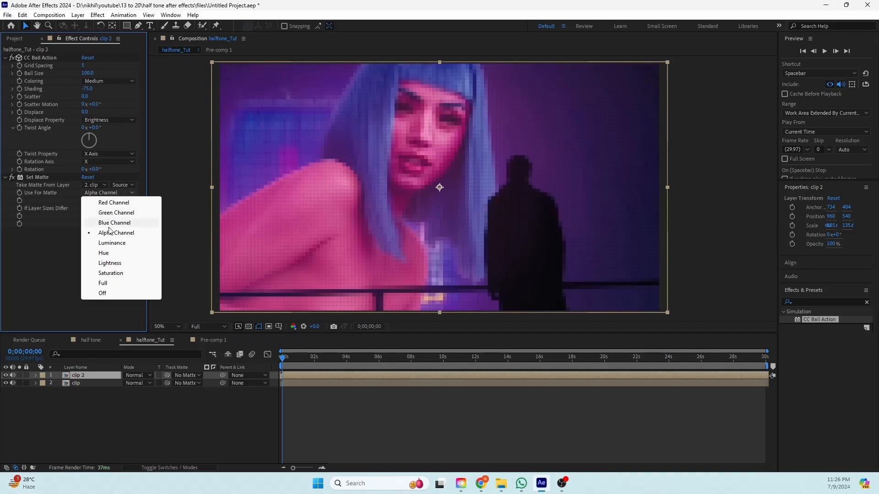
{"action": "left_click", "coordinate": [115, 243]}
Create a dark gray solid layer, 2229 px wide and 1456 px high, above the clips.
{"action": "right_click", "coordinate": [104, 412]}
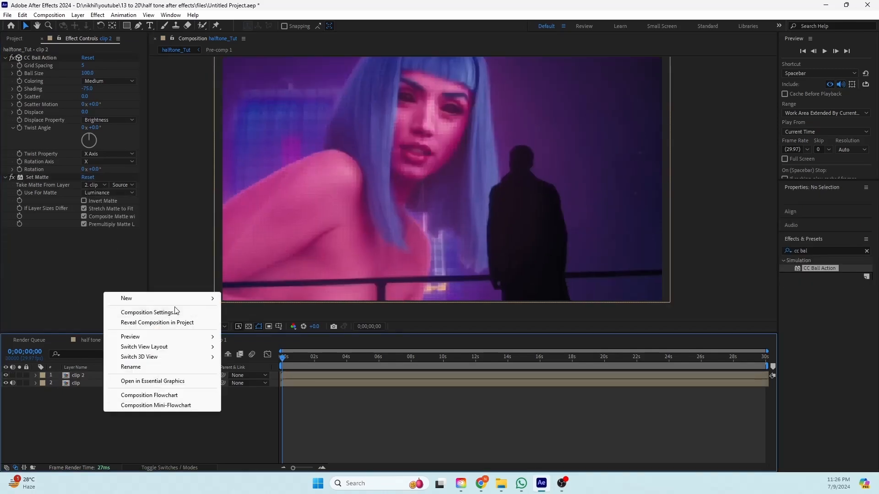
{"action": "mouse_move", "coordinate": [157, 298]}
{"action": "left_click", "coordinate": [242, 323]}
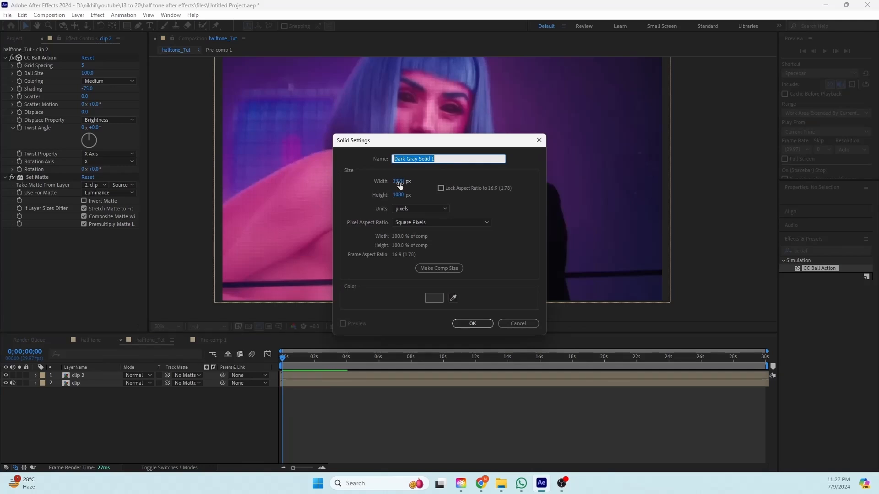
{"action": "left_click_drag", "start_coordinate": [399, 183], "coordinate": [447, 197]}
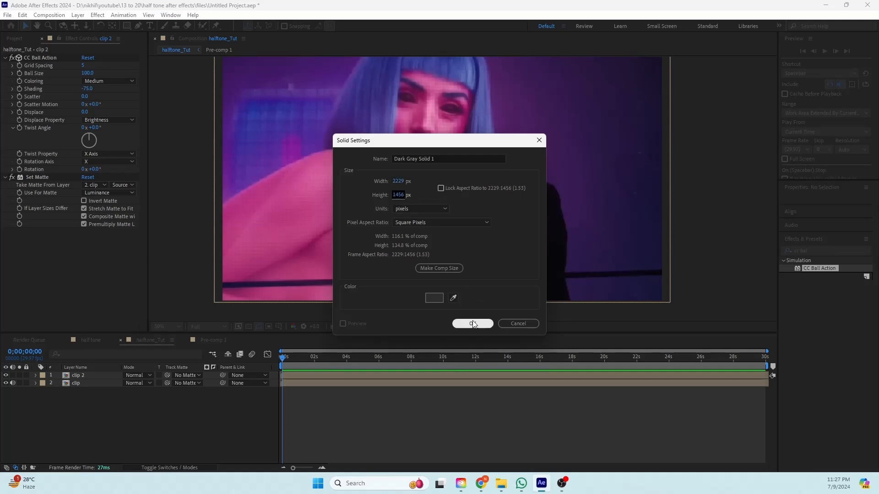
{"action": "left_click", "coordinate": [473, 323]}
Apply the Grid effect to the dark gray solid.
{"action": "scroll", "coordinate": [451, 188], "scroll_direction": "down", "scroll_amount": 2}
{"action": "scroll", "coordinate": [415, 202], "scroll_direction": "up", "scroll_amount": 2}
{"action": "key", "text": "ctrl+space"}
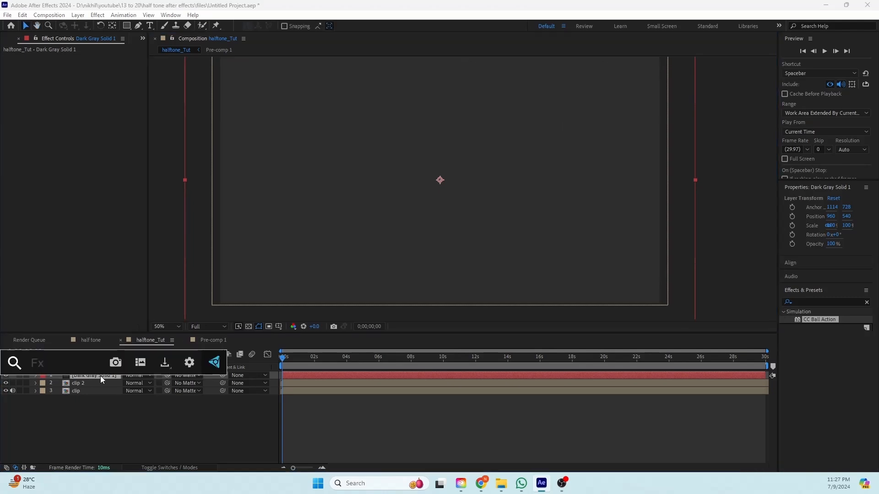
{"action": "type", "text": "gri"}
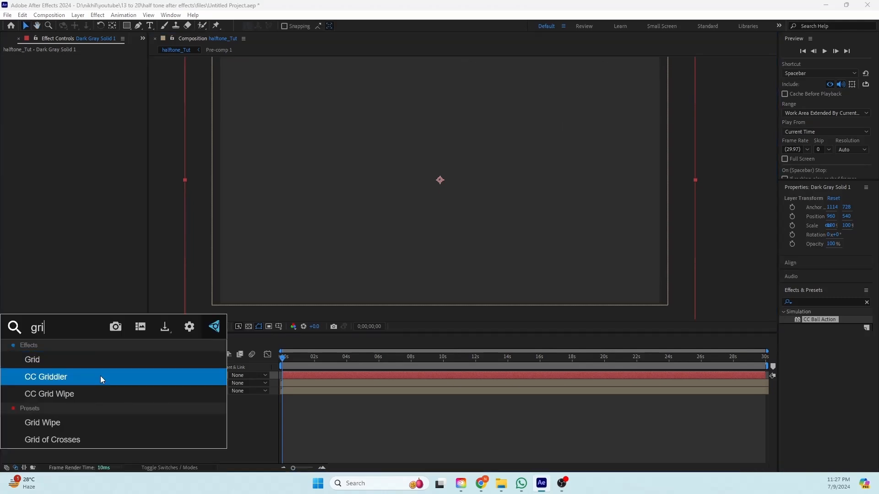
{"action": "key", "text": "Up"}
{"action": "key", "text": "Return"}
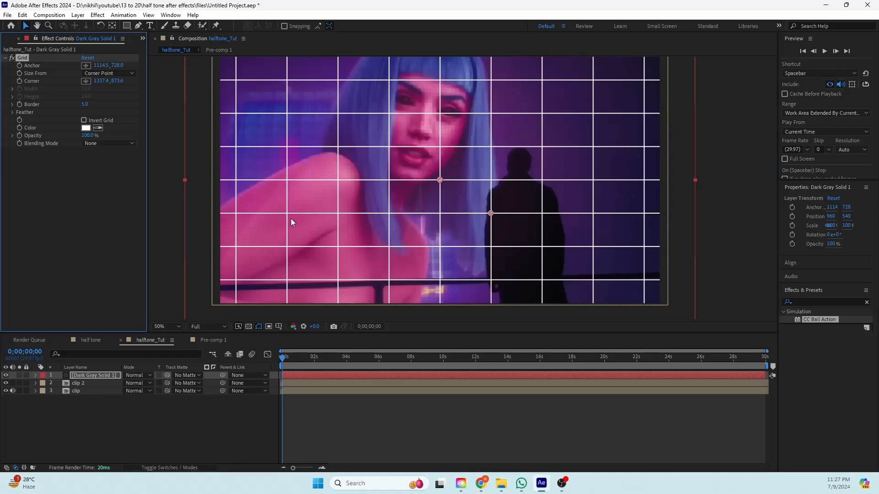
Size the grid from Width & Height Sliders and turn on Invert Grid.
{"action": "left_click", "coordinate": [100, 73]}
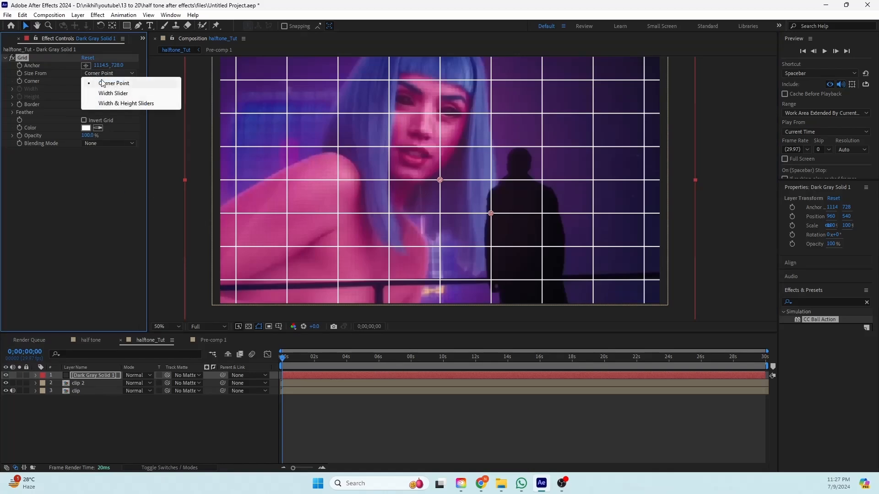
{"action": "left_click", "coordinate": [110, 104]}
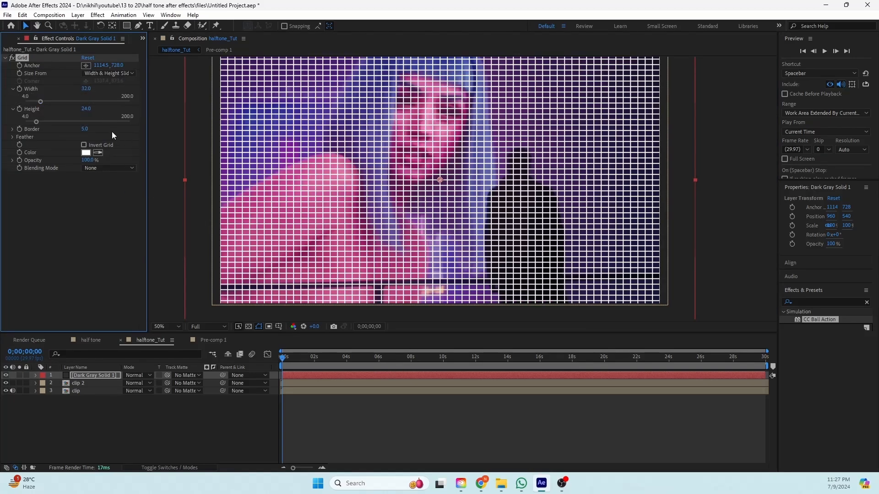
{"action": "left_click", "coordinate": [84, 146]}
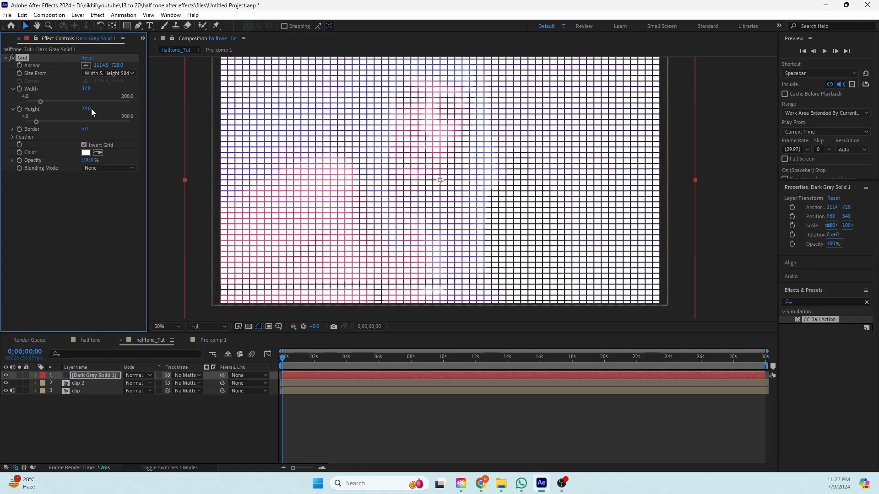
Set the grid's height and width to 10 and inspect the resulting squares up close.
{"action": "type", "text": "10"}
{"action": "left_click", "coordinate": [86, 89]}
{"action": "type", "text": "10"}
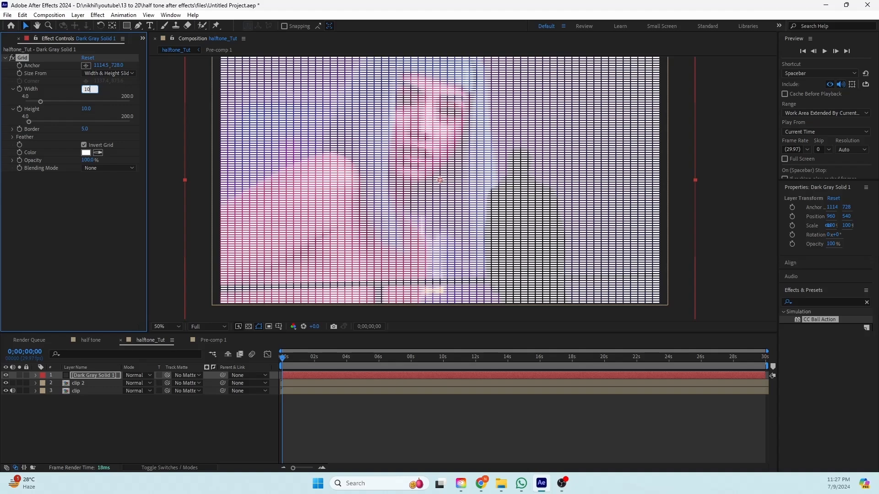
{"action": "left_click", "coordinate": [163, 421]}
{"action": "scroll", "coordinate": [400, 181], "scroll_direction": "up", "scroll_amount": 2}
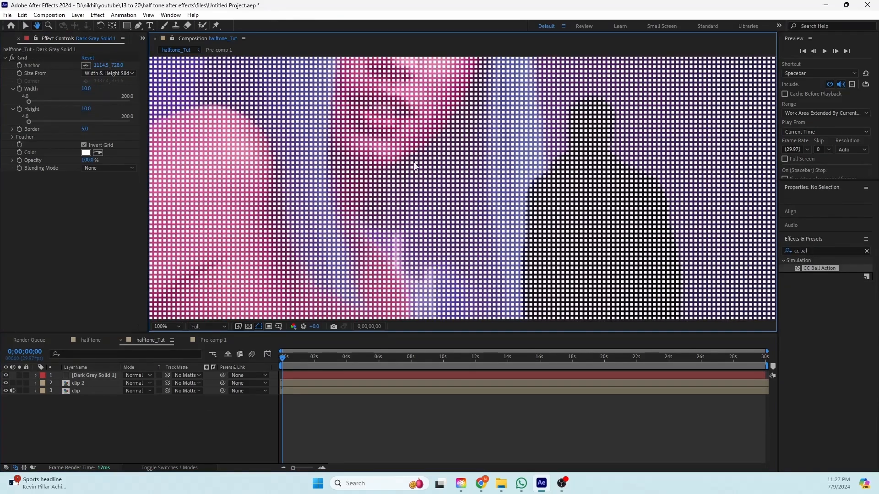
{"action": "scroll", "coordinate": [318, 173], "scroll_direction": "up", "scroll_amount": 2}
{"action": "left_click_drag", "start_coordinate": [317, 171], "coordinate": [319, 182]}
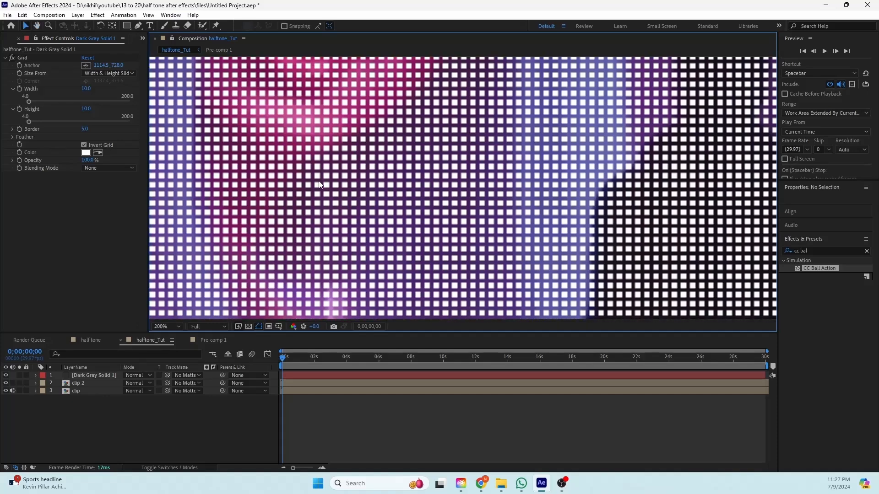
Set the grid's height and width to 15.
{"action": "left_click", "coordinate": [86, 109]}
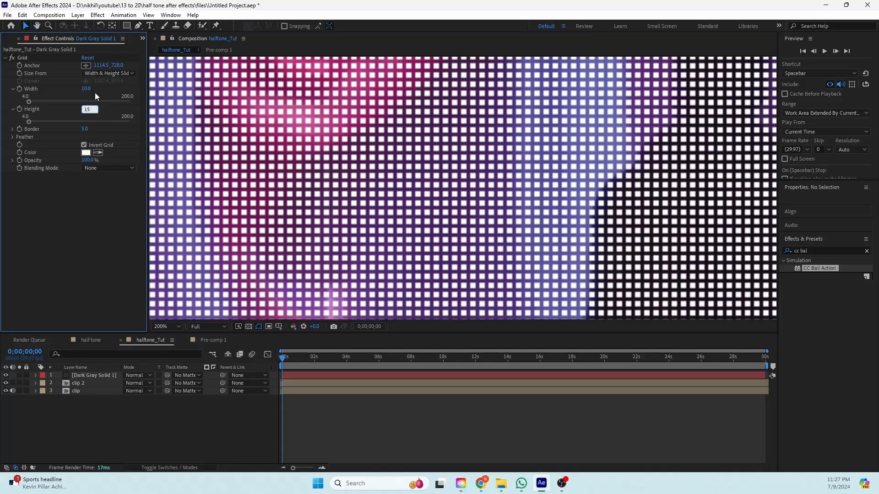
{"action": "key", "text": "Return"}
{"action": "left_click", "coordinate": [89, 91]}
{"action": "type", "text": "15"}
{"action": "key", "text": "Return"}
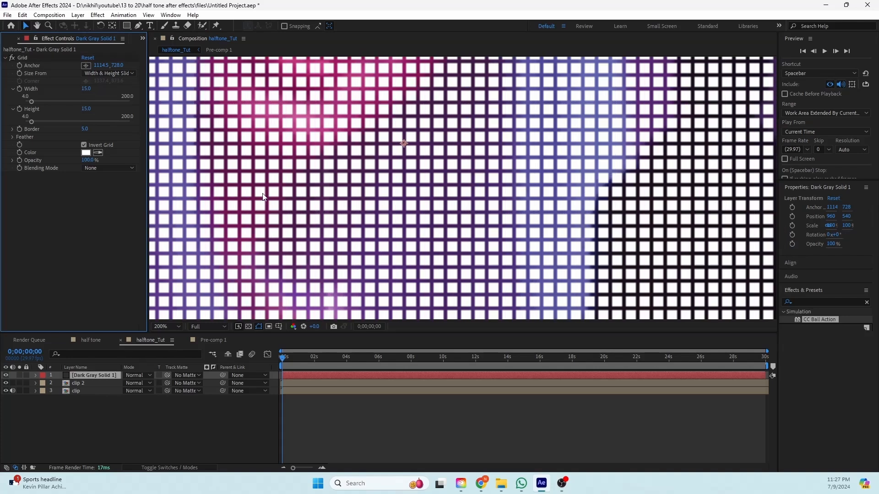
{"action": "key", "text": "comma"}
Set the grid's width and height to 12.
{"action": "left_click", "coordinate": [86, 89]}
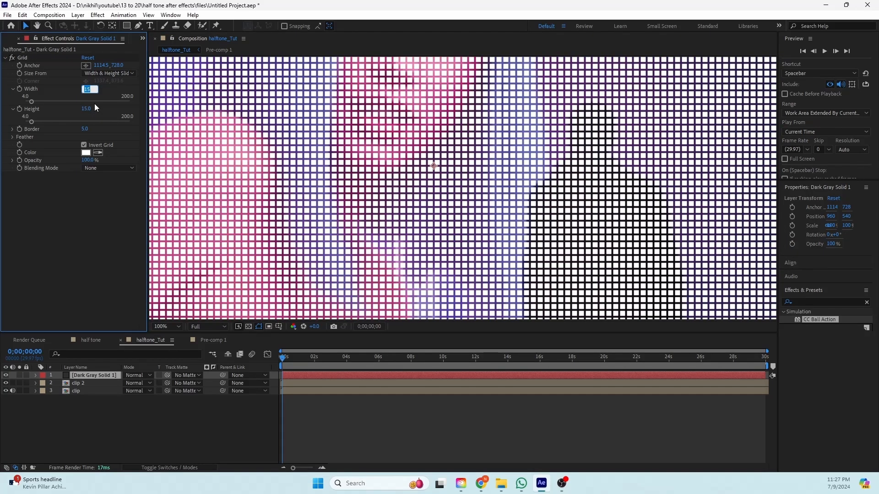
{"action": "type", "text": "12"}
{"action": "key", "text": "Tab"}
{"action": "type", "text": "12"}
{"action": "key", "text": "Return"}
{"action": "key", "text": "period"}
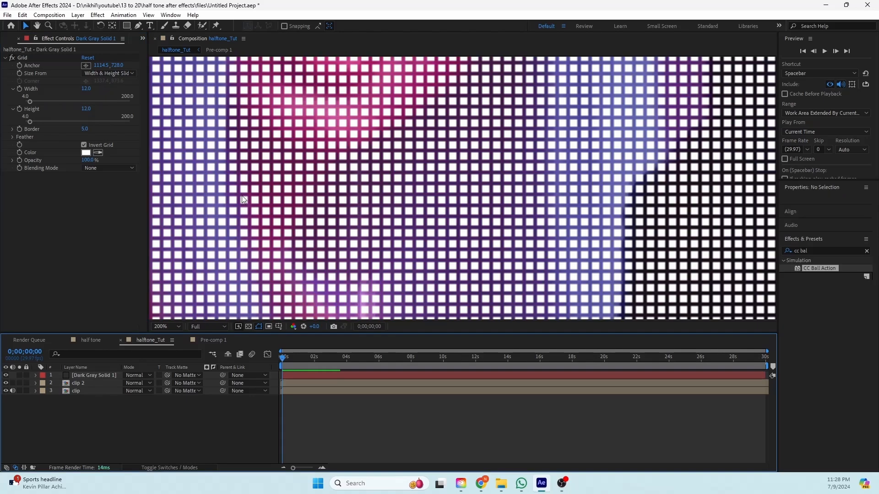
{"action": "key", "text": "period"}
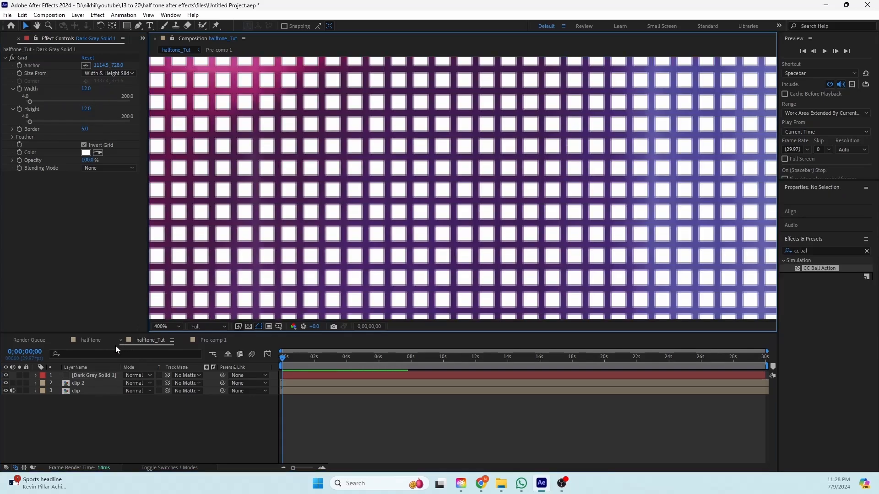
Apply Gaussian Blur to the grid solid and set its blurriness to 6.2 to round the squares.
{"action": "left_click", "coordinate": [94, 378]}
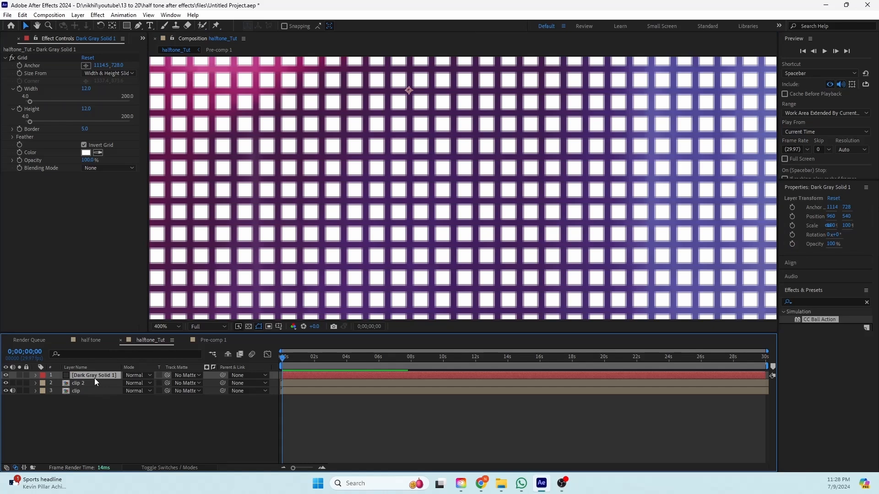
{"action": "key", "text": "ctrl+space"}
{"action": "type", "text": "gaus"}
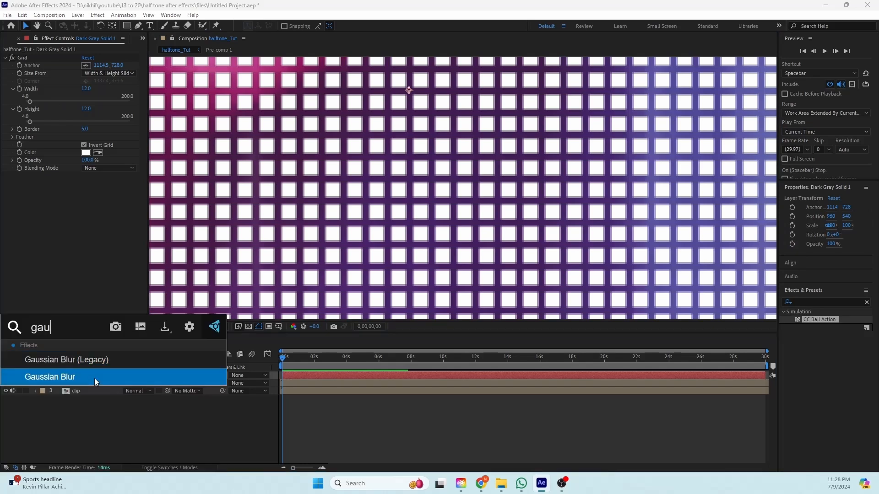
{"action": "key", "text": "Return"}
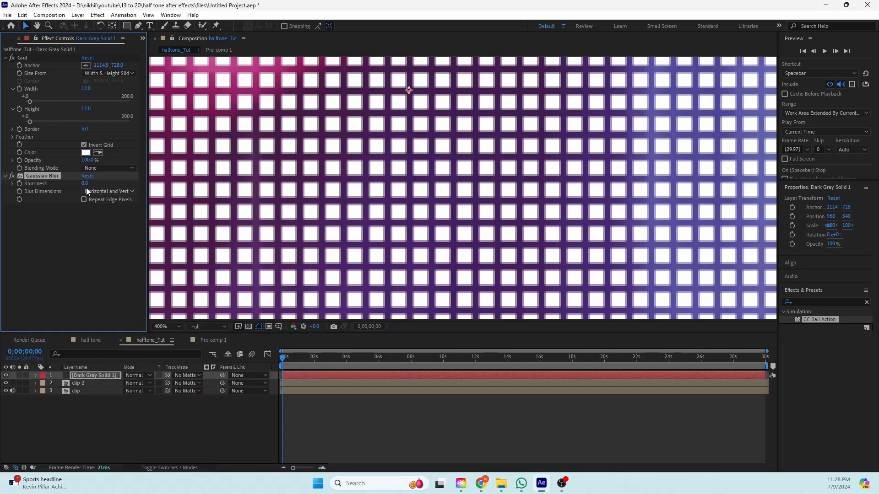
{"action": "left_click_drag", "start_coordinate": [90, 183], "coordinate": [152, 177]}
{"action": "scroll", "coordinate": [378, 151], "scroll_direction": "up", "scroll_amount": 2}
{"action": "scroll", "coordinate": [357, 151], "scroll_direction": "down", "scroll_amount": 2}
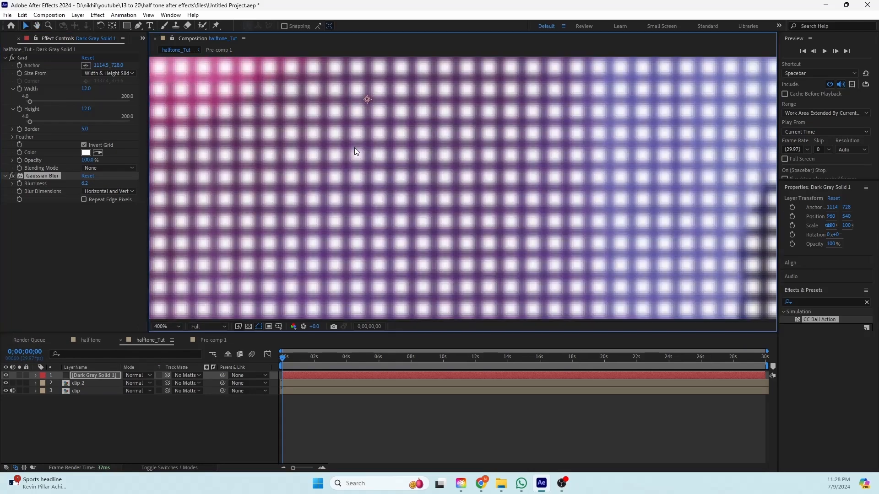
Apply Levels to the grid solid, switch its channel to Alpha and raise Alpha Input Black to 89.
{"action": "left_click", "coordinate": [105, 377]}
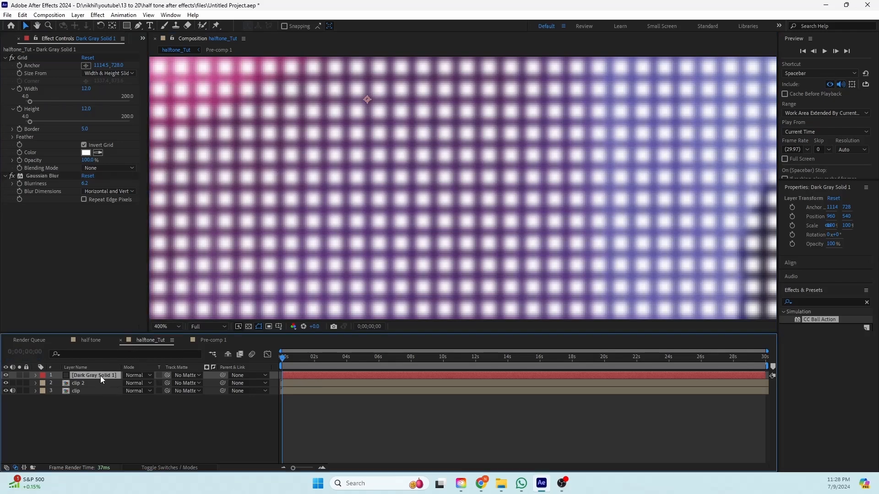
{"action": "key", "text": "ctrl+space"}
{"action": "type", "text": "lev"}
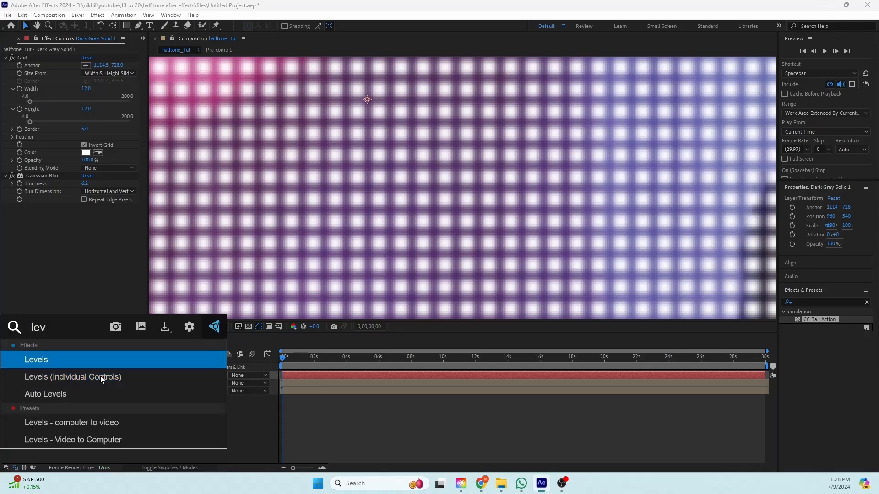
{"action": "key", "text": "Return"}
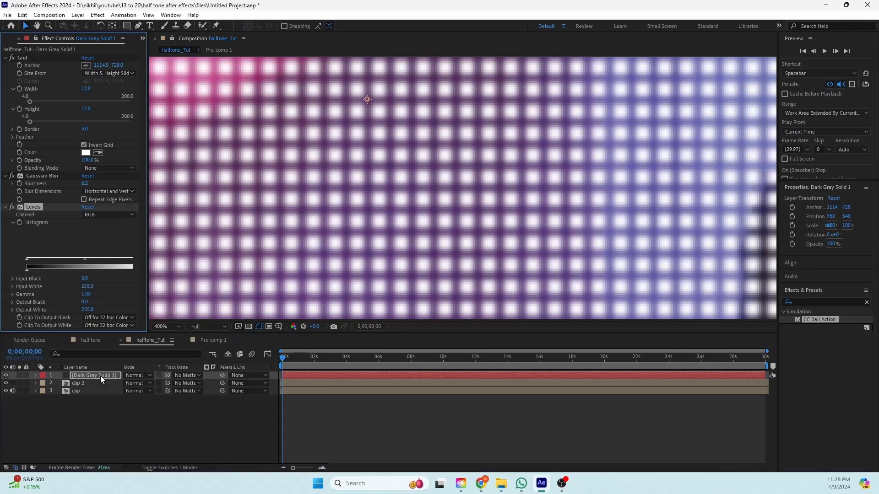
{"action": "left_click", "coordinate": [111, 216]}
{"action": "left_click", "coordinate": [106, 266]}
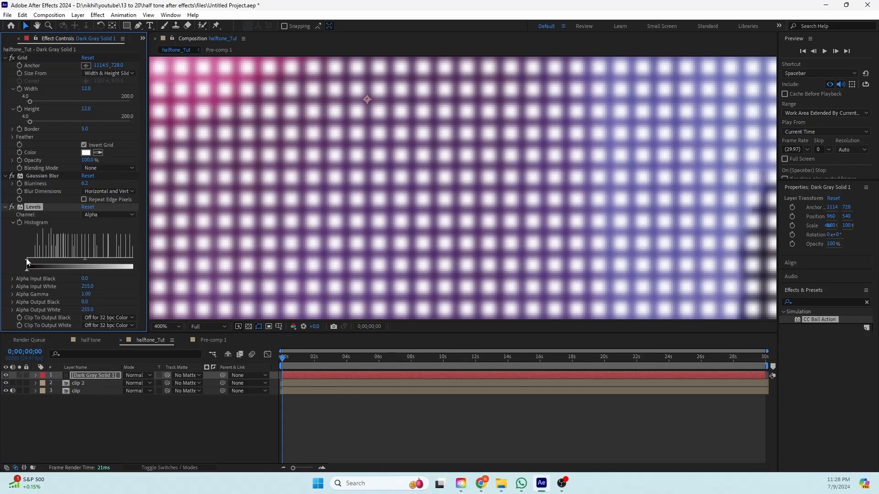
{"action": "left_click_drag", "start_coordinate": [29, 270], "coordinate": [68, 259]}
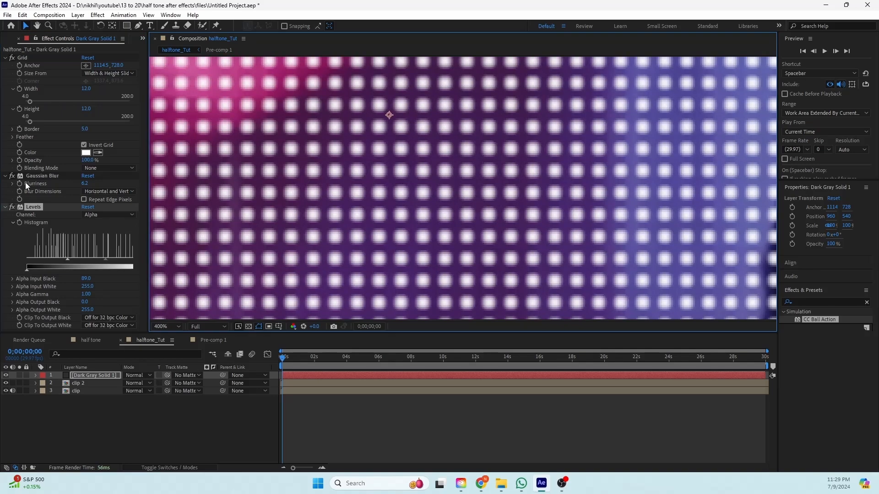
Collapse the Gaussian Blur, Grid and Levels effect settings and check the dot pattern over the whole frame.
{"action": "left_click", "coordinate": [5, 176]}
{"action": "left_click", "coordinate": [6, 59]}
{"action": "left_click", "coordinate": [5, 73]}
{"action": "scroll", "coordinate": [520, 196], "scroll_direction": "down", "scroll_amount": 4}
{"action": "scroll", "coordinate": [399, 172], "scroll_direction": "up", "scroll_amount": 4}
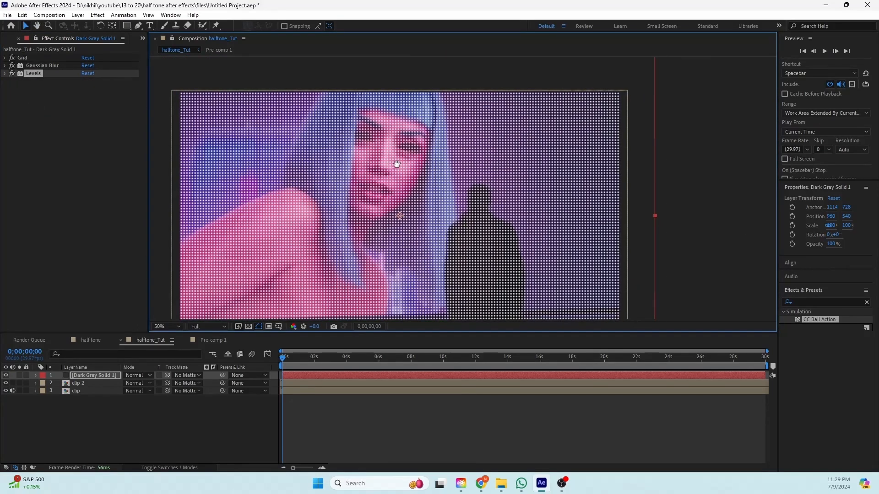
Rotate the grid solid to 29° and check how far its dots cover the corners of the frame.
{"action": "scroll", "coordinate": [362, 252], "scroll_direction": "down", "scroll_amount": 2}
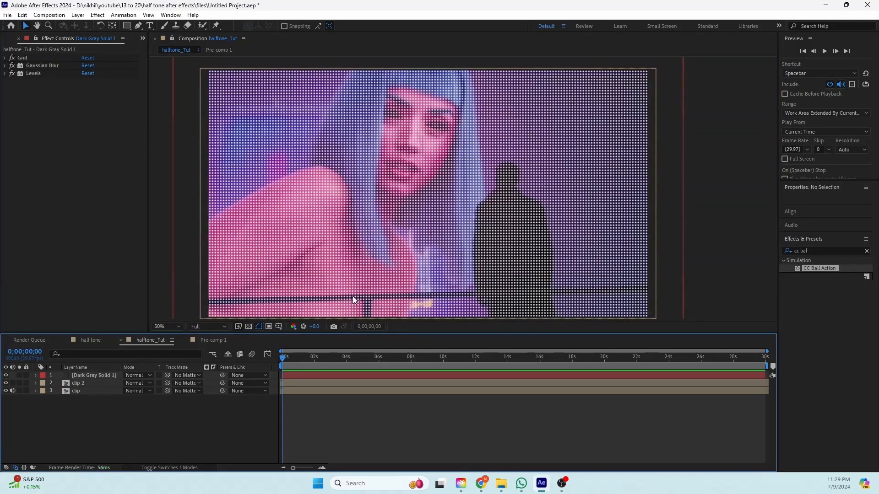
{"action": "left_click", "coordinate": [109, 377]}
{"action": "key", "text": "r"}
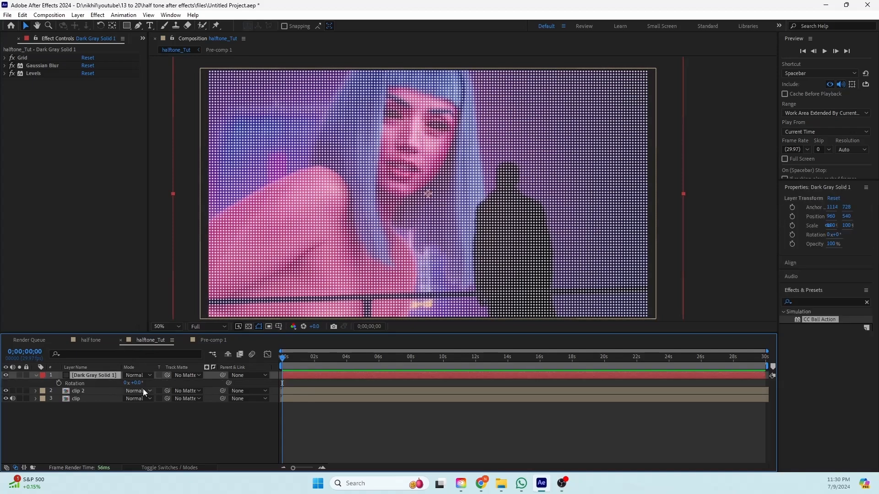
{"action": "left_click_drag", "start_coordinate": [135, 389], "coordinate": [149, 382]}
{"action": "scroll", "coordinate": [603, 120], "scroll_direction": "up", "scroll_amount": 2}
{"action": "left_click_drag", "start_coordinate": [578, 85], "coordinate": [436, 194]}
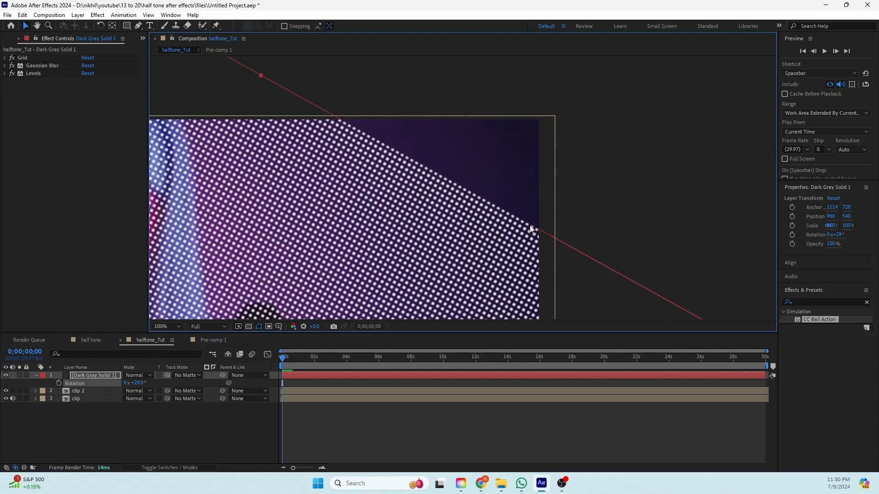
{"action": "scroll", "coordinate": [474, 186], "scroll_direction": "down", "scroll_amount": 4}
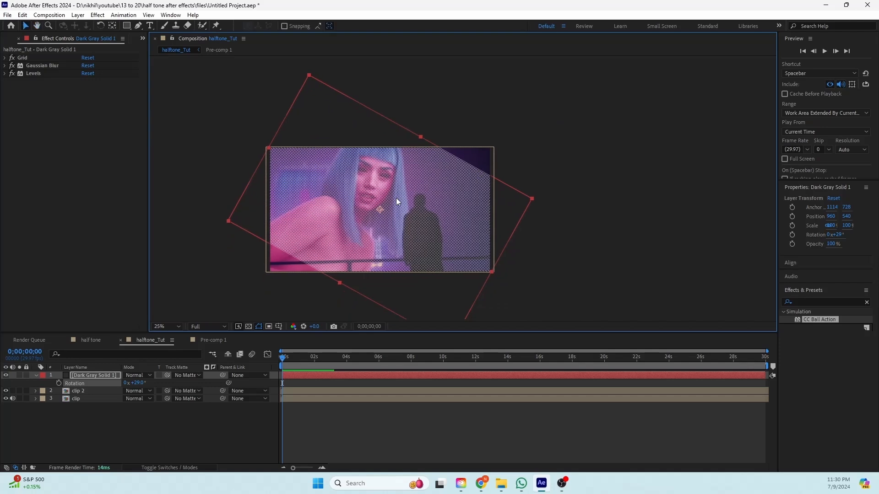
{"action": "scroll", "coordinate": [396, 201], "scroll_direction": "up", "scroll_amount": 4}
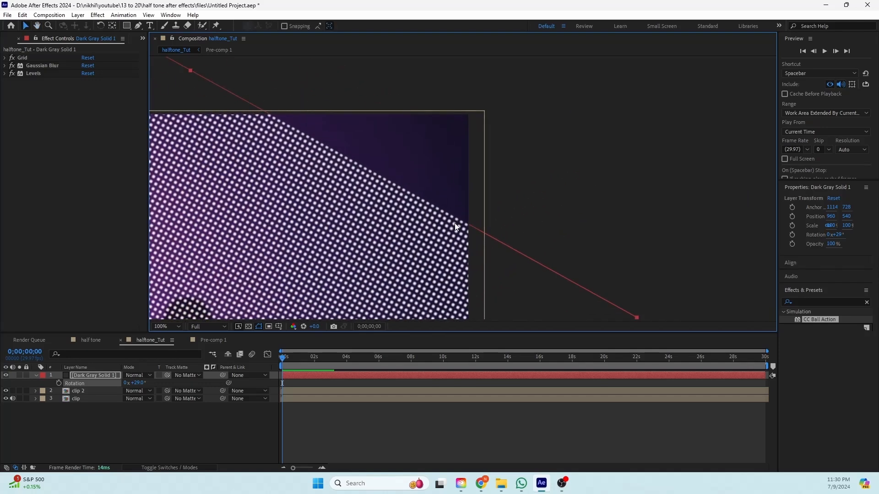
{"action": "left_click_drag", "start_coordinate": [306, 247], "coordinate": [485, 196]}
{"action": "scroll", "coordinate": [485, 197], "scroll_direction": "down", "scroll_amount": 1}
{"action": "left_click_drag", "start_coordinate": [460, 164], "coordinate": [613, 59]}
{"action": "left_click_drag", "start_coordinate": [482, 183], "coordinate": [405, 240]}
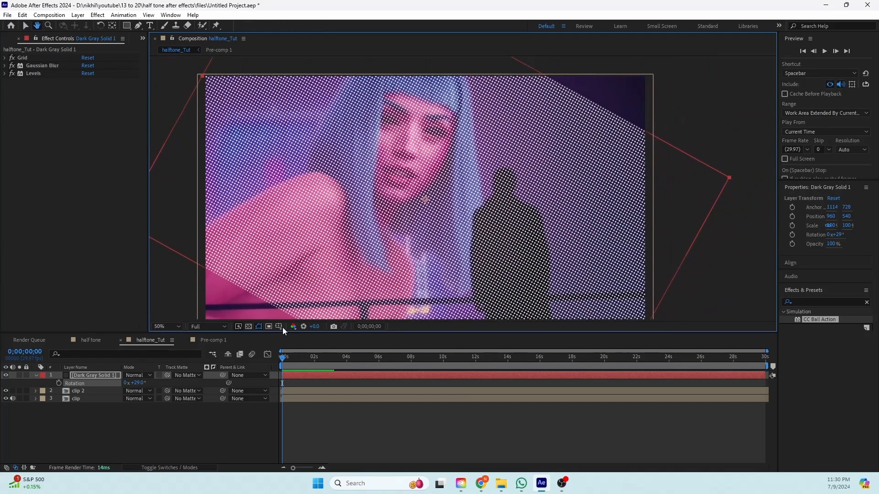
{"action": "left_click", "coordinate": [106, 375]}
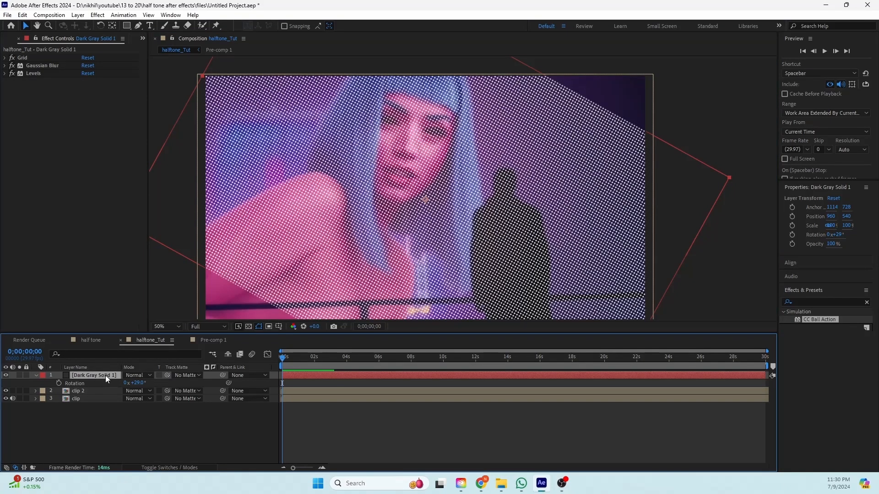
{"action": "key", "text": "ctrl+shift+y"}
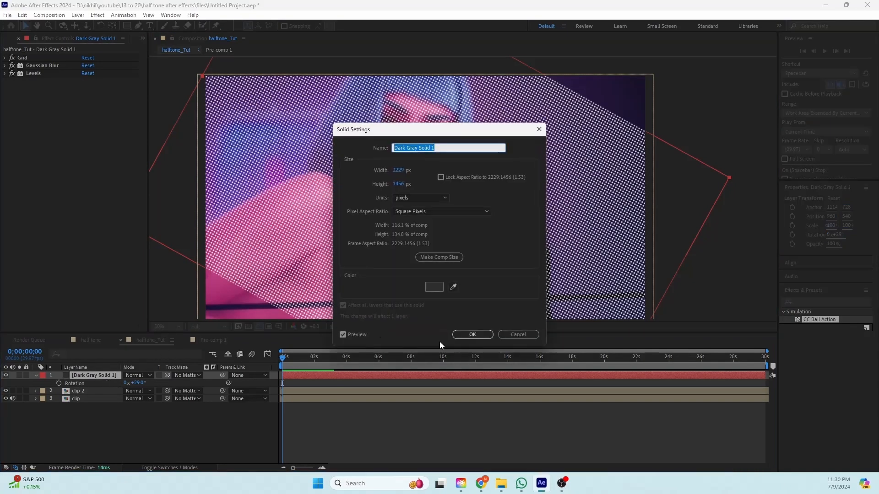
{"action": "left_click", "coordinate": [517, 334]}
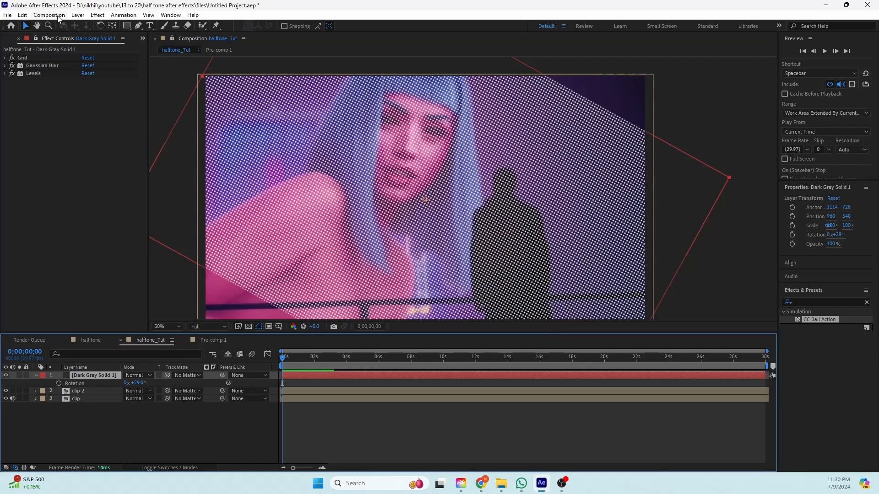
Enlarge the grid solid to 2520 px wide and 2135 px high so the rotated dots cover the whole frame.
{"action": "left_click", "coordinate": [78, 15]}
{"action": "left_click", "coordinate": [137, 35]}
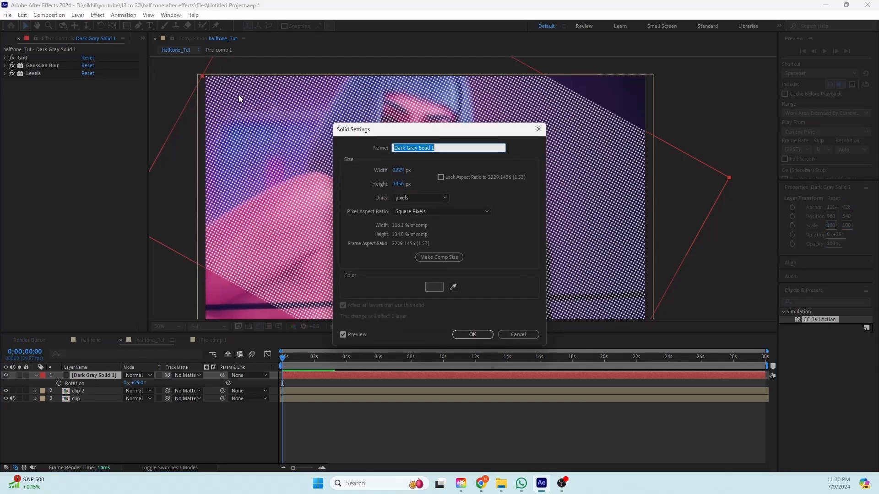
{"action": "left_click_drag", "start_coordinate": [406, 170], "coordinate": [496, 190]}
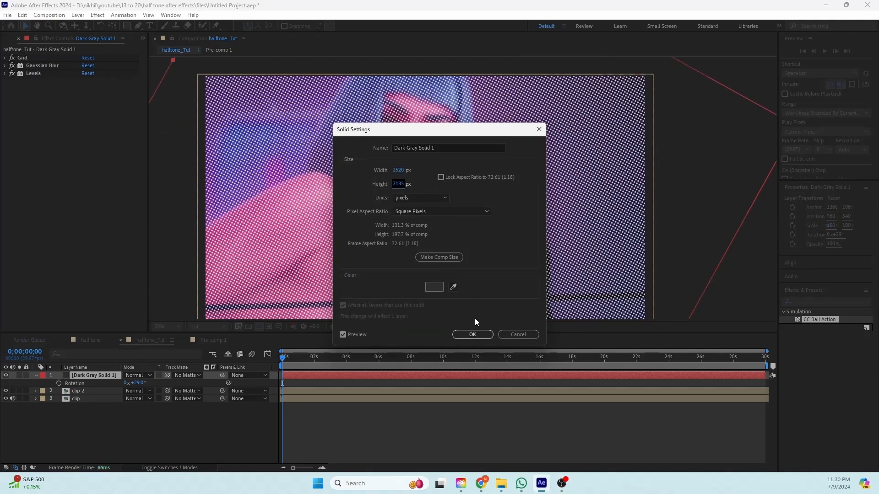
{"action": "left_click", "coordinate": [472, 334]}
{"action": "left_click", "coordinate": [98, 430]}
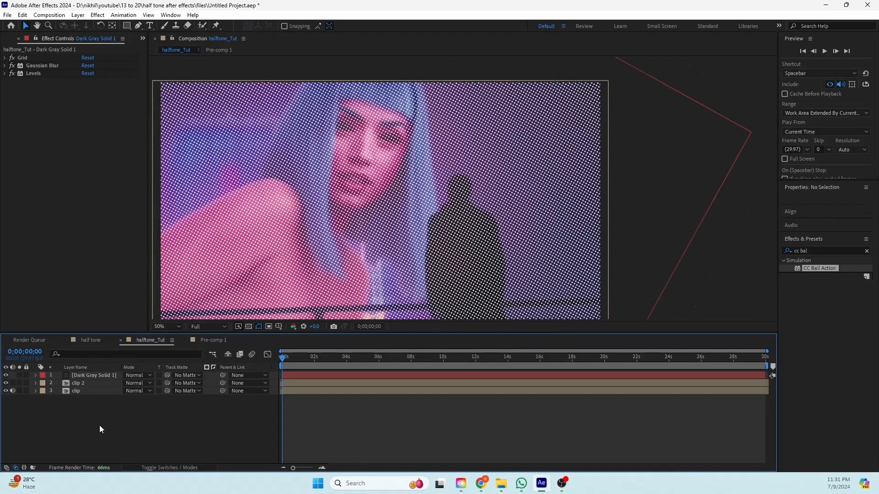
Try the Soft Light blending mode on the grid solid, inspect the dots over the clip, and undo the mode change.
{"action": "left_click", "coordinate": [86, 376]}
{"action": "left_click", "coordinate": [134, 375]}
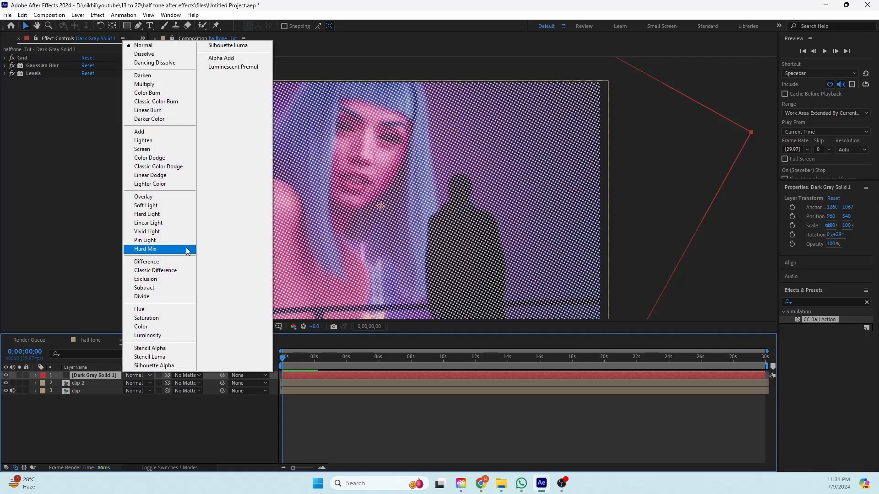
{"action": "left_click", "coordinate": [157, 205]}
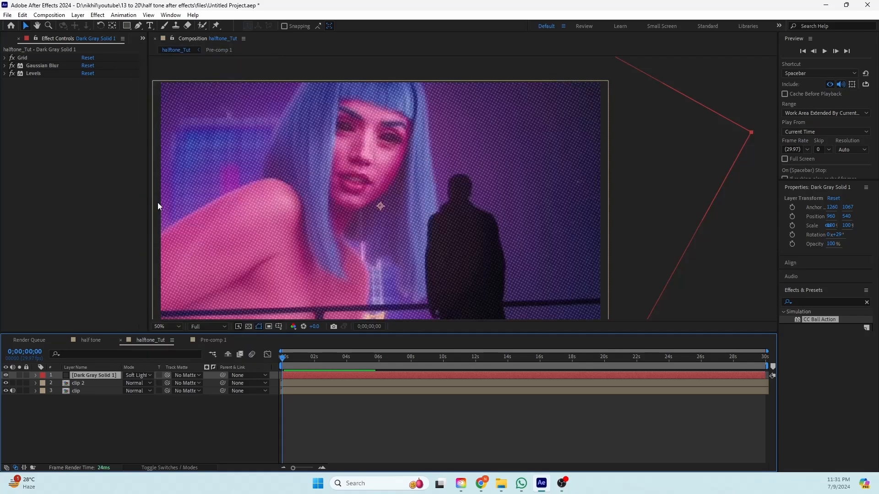
{"action": "left_click", "coordinate": [197, 426]}
{"action": "scroll", "coordinate": [306, 251], "scroll_direction": "up", "scroll_amount": 1}
{"action": "left_click_drag", "start_coordinate": [306, 252], "coordinate": [299, 260]}
{"action": "scroll", "coordinate": [295, 256], "scroll_direction": "down", "scroll_amount": 1}
{"action": "left_click_drag", "start_coordinate": [263, 216], "coordinate": [304, 202]}
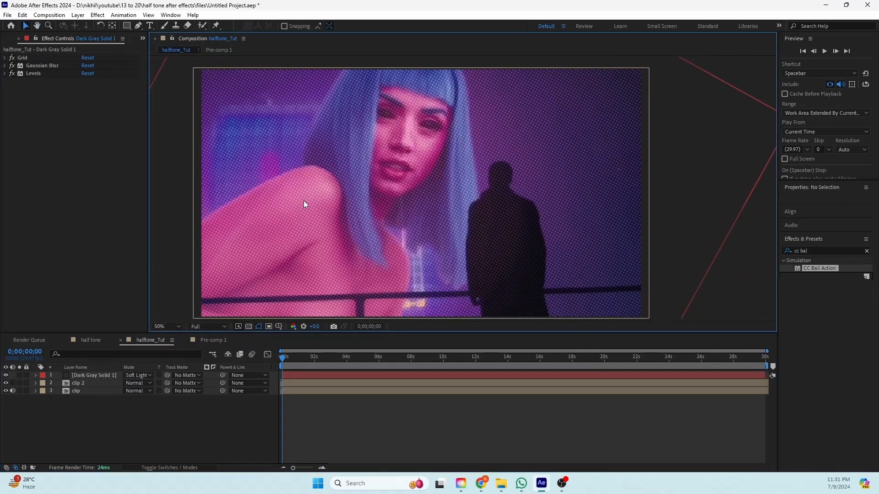
{"action": "key", "text": "ctrl+z"}
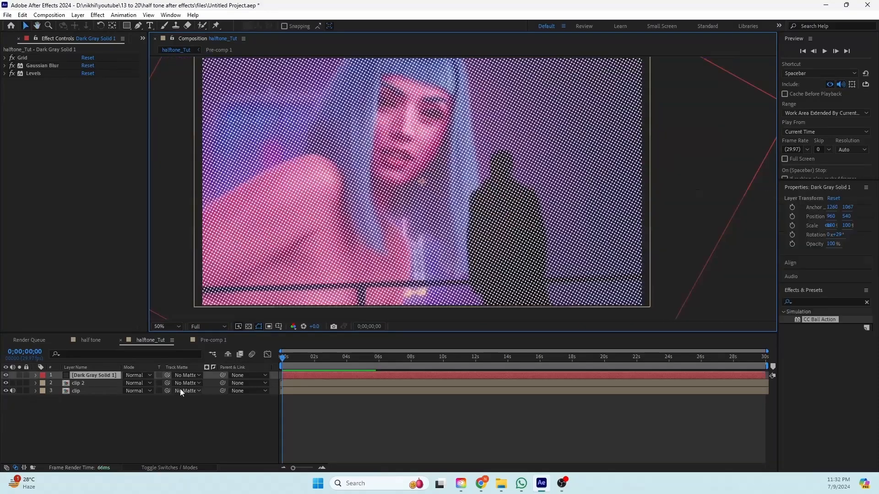
Set the grid solid's blending mode to Soft Light so its dots blend into the clip.
{"action": "left_click", "coordinate": [148, 375]}
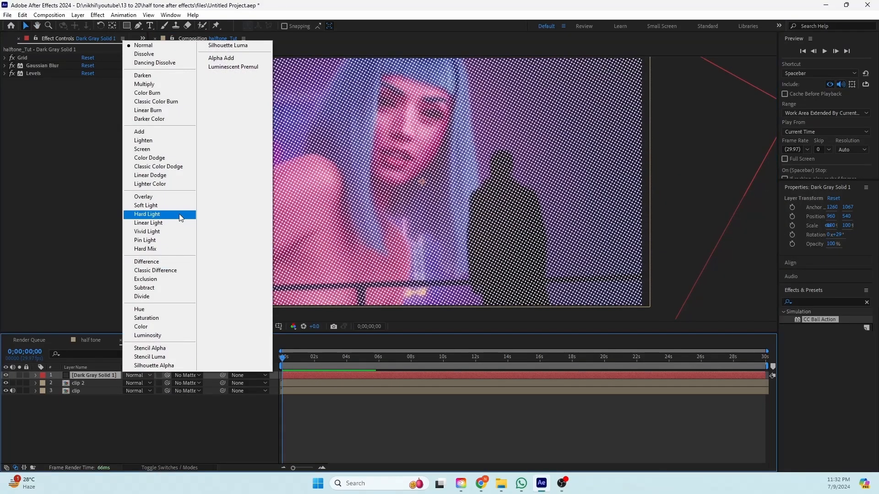
{"action": "left_click", "coordinate": [156, 205]}
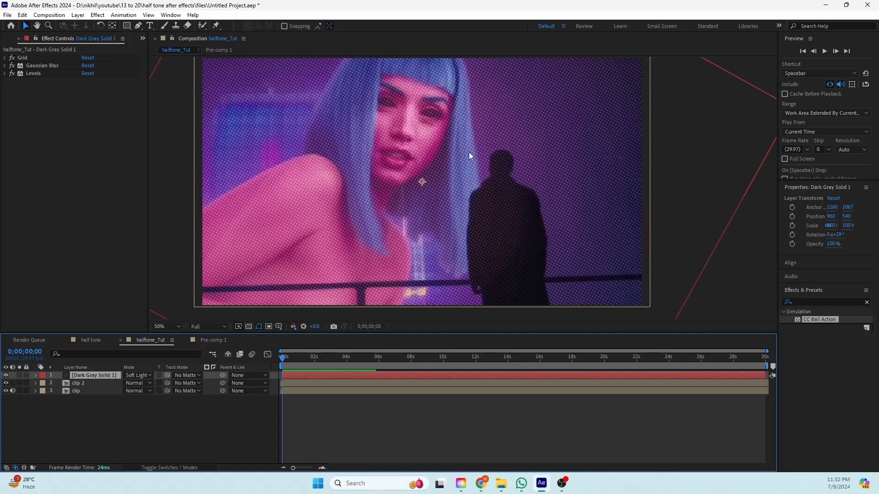
{"action": "scroll", "coordinate": [469, 152], "scroll_direction": "up", "scroll_amount": 3}
{"action": "scroll", "coordinate": [367, 166], "scroll_direction": "down", "scroll_amount": 2}
Preview the start of the clip and compare the image with clip 2 and the grid solid hidden and shown.
{"action": "left_click", "coordinate": [293, 365]}
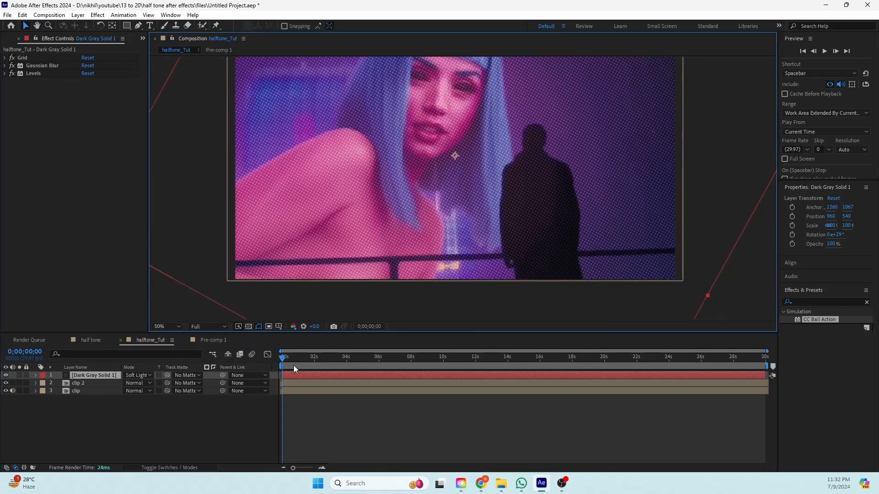
{"action": "key", "text": "space"}
{"action": "scroll", "coordinate": [326, 169], "scroll_direction": "up", "scroll_amount": 2}
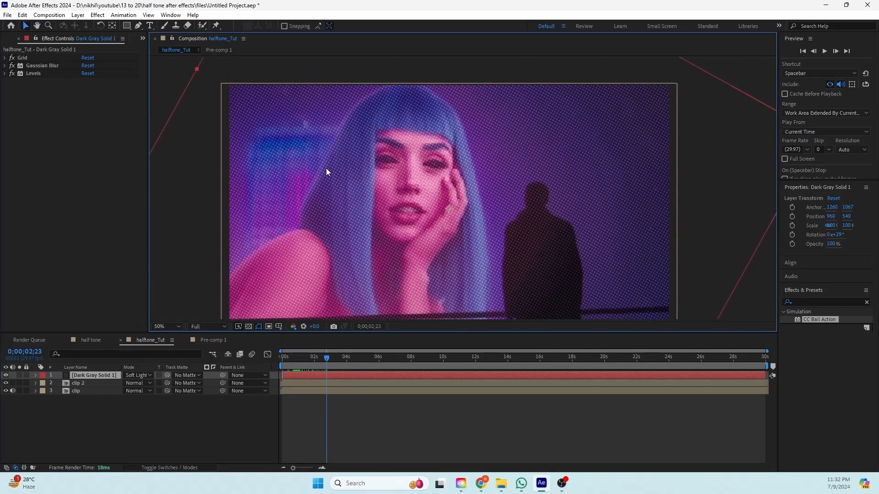
{"action": "scroll", "coordinate": [315, 190], "scroll_direction": "down", "scroll_amount": 2}
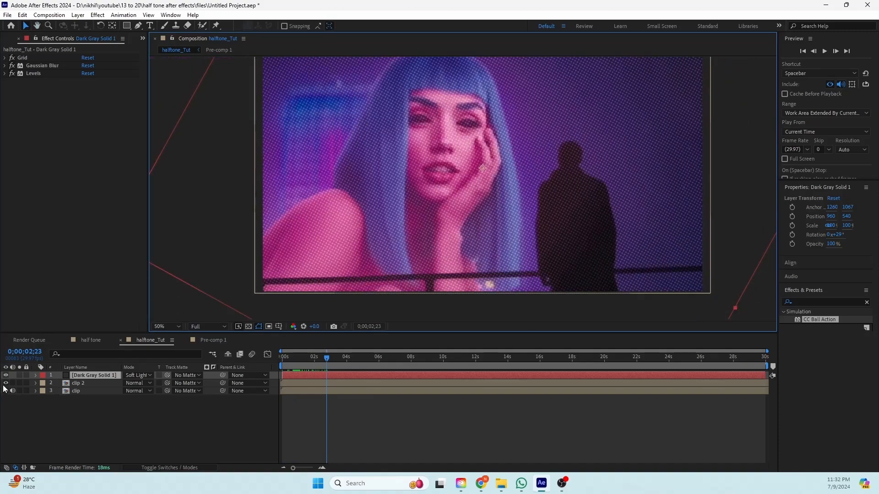
{"action": "left_click", "coordinate": [7, 384]}
{"action": "left_click", "coordinate": [5, 375]}
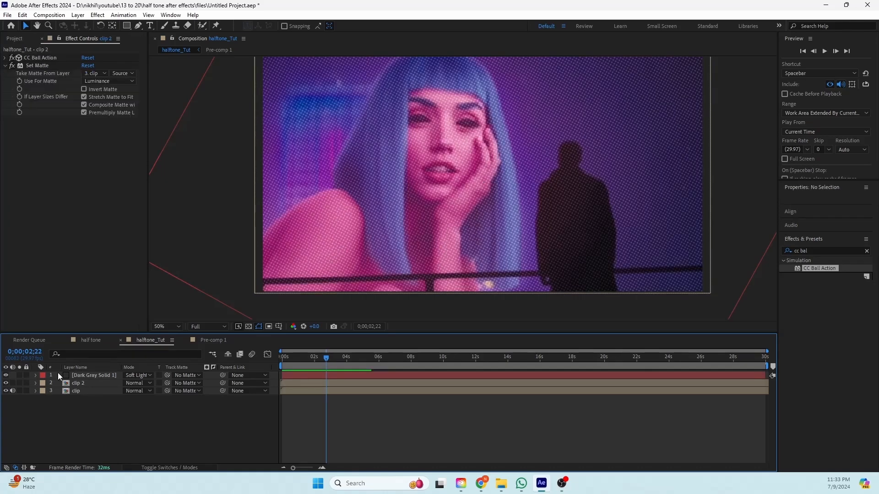
Add an adjustment layer directly above clip 2, below the grid solid.
{"action": "left_click", "coordinate": [90, 386]}
{"action": "right_click", "coordinate": [85, 422]}
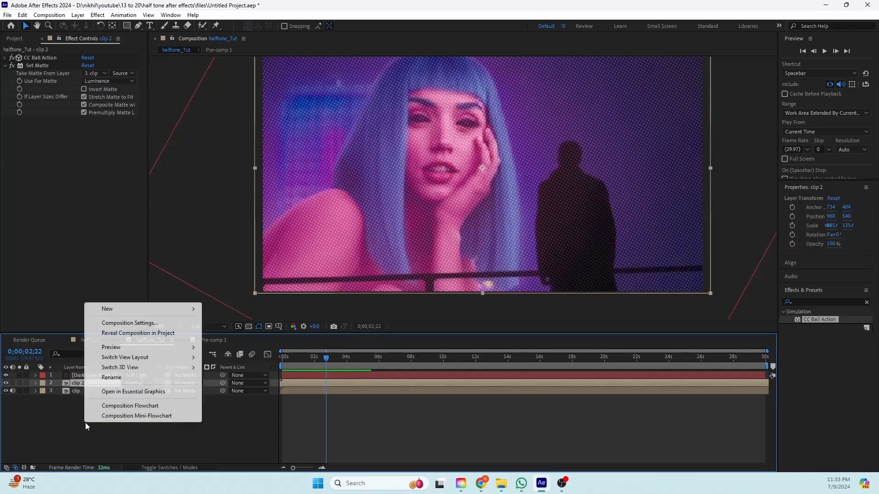
{"action": "mouse_move", "coordinate": [138, 309]}
{"action": "left_click", "coordinate": [270, 384]}
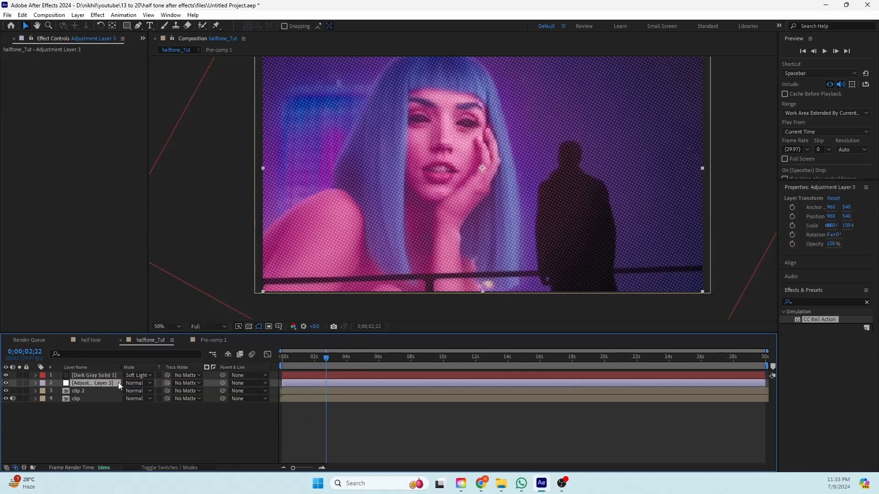
Apply the Black & White effect to the adjustment layer with its default colour values.
{"action": "key", "text": "ctrl+space"}
{"action": "type", "text": "black"}
{"action": "key", "text": "Return"}
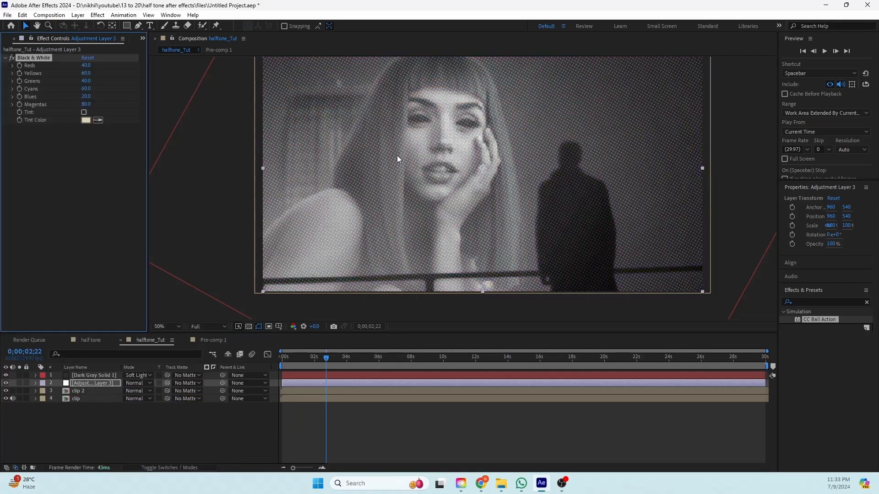
{"action": "scroll", "coordinate": [397, 155], "scroll_direction": "up", "scroll_amount": 2}
{"action": "scroll", "coordinate": [395, 177], "scroll_direction": "down", "scroll_amount": 2}
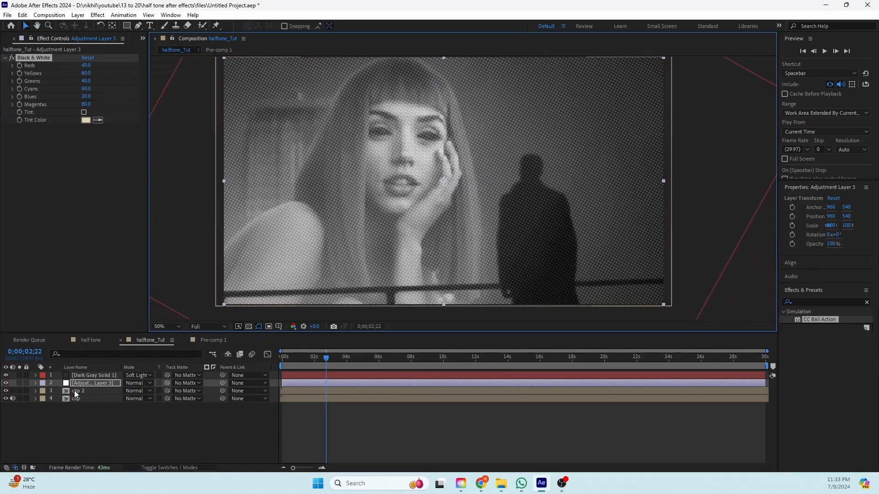
Apply Curves to the adjustment layer and lower the RGB curve's white point, highlights and shadows to darken the image.
{"action": "key", "text": "ctrl+space"}
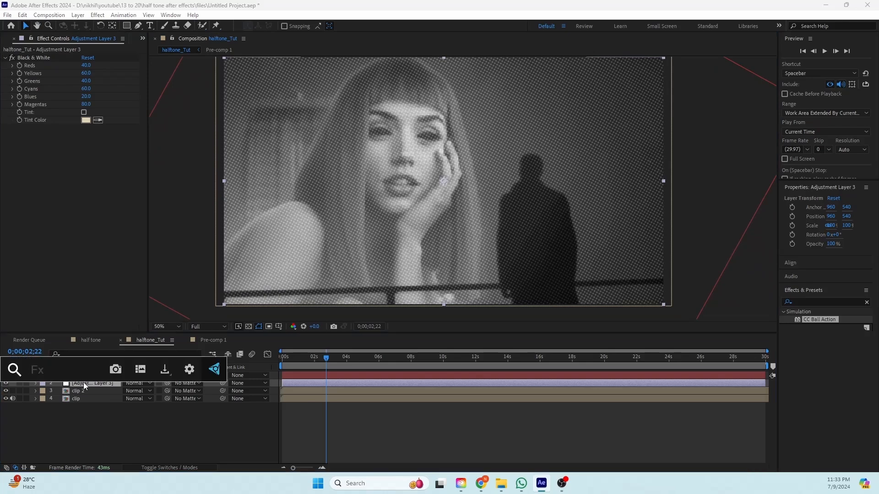
{"action": "type", "text": "cur"}
{"action": "key", "text": "Return"}
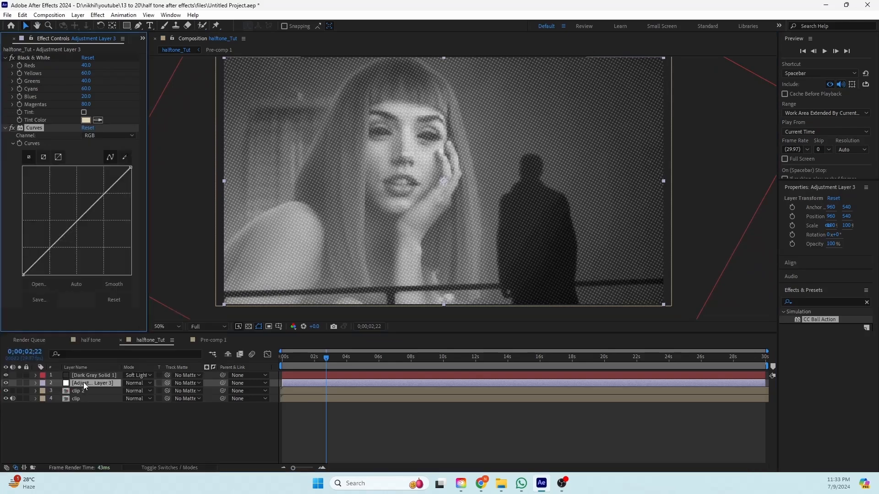
{"action": "left_click_drag", "start_coordinate": [108, 191], "coordinate": [108, 221]}
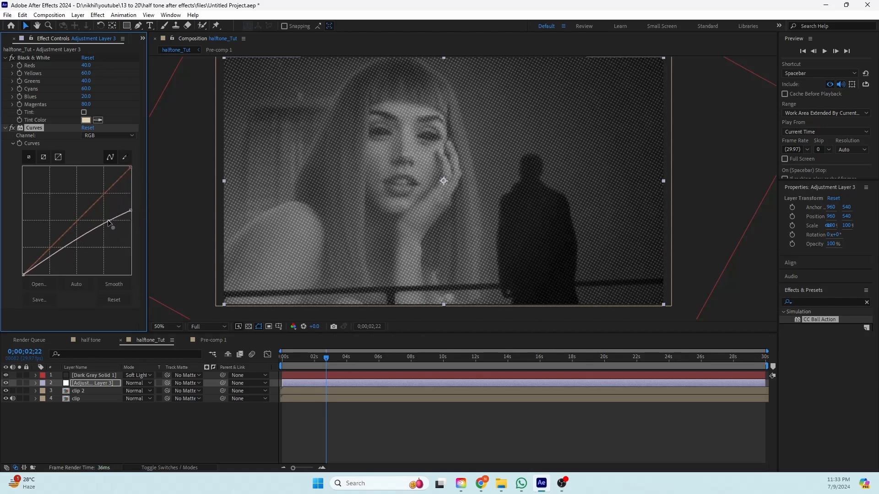
{"action": "left_click_drag", "start_coordinate": [48, 263], "coordinate": [51, 264]}
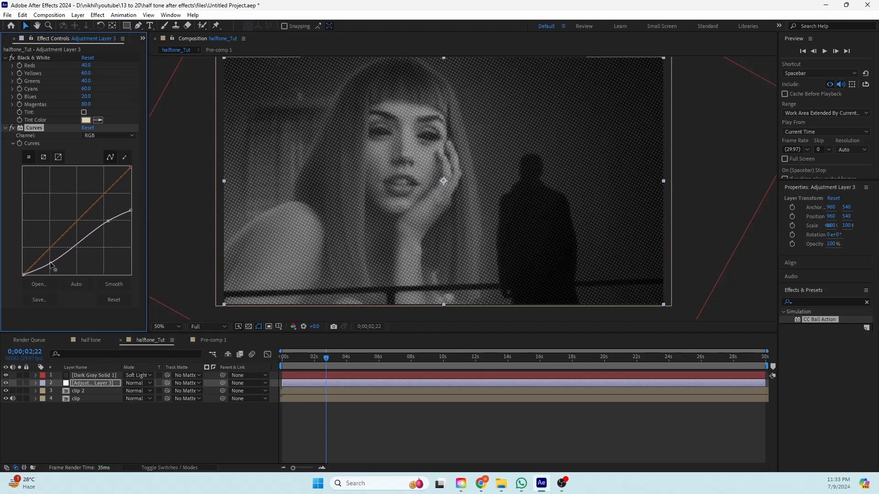
Review the darkened halftone image and the effects on the adjustment layer, clip and clip 2.
{"action": "left_click", "coordinate": [119, 445]}
{"action": "left_click", "coordinate": [84, 384]}
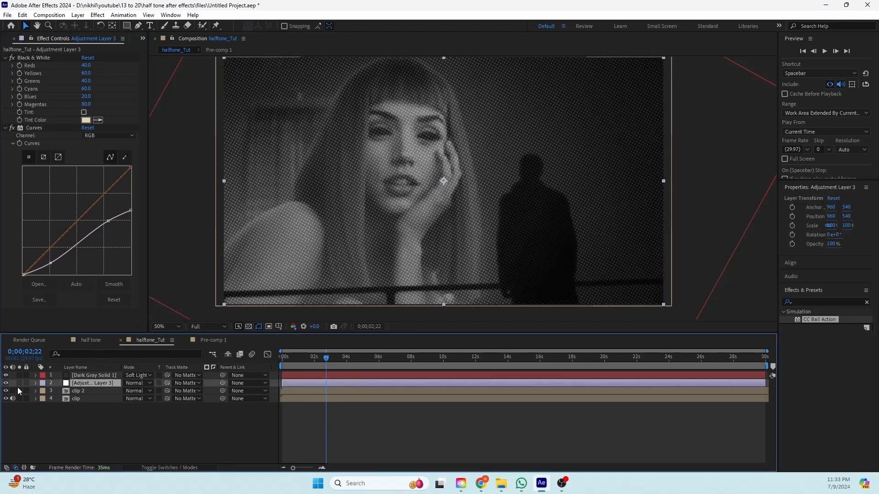
{"action": "scroll", "coordinate": [426, 159], "scroll_direction": "down", "scroll_amount": 2}
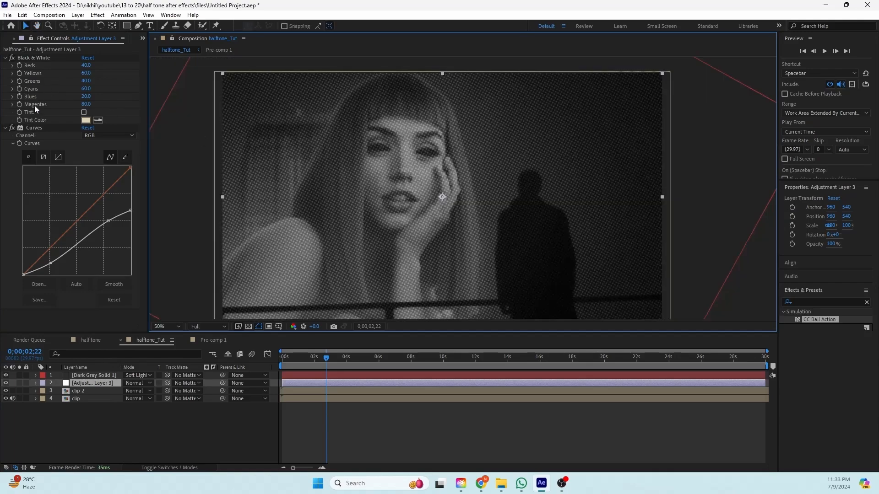
{"action": "left_click", "coordinate": [32, 130]}
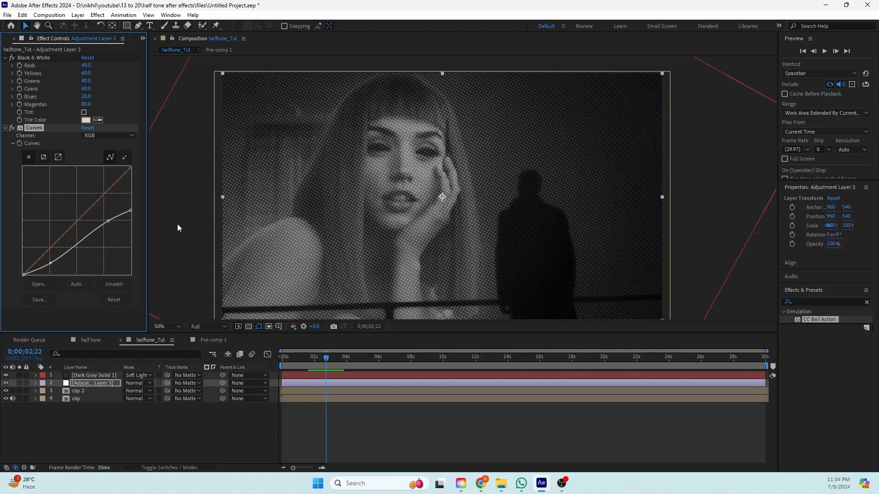
{"action": "left_click_drag", "start_coordinate": [335, 217], "coordinate": [292, 209]}
{"action": "left_click", "coordinate": [80, 399]}
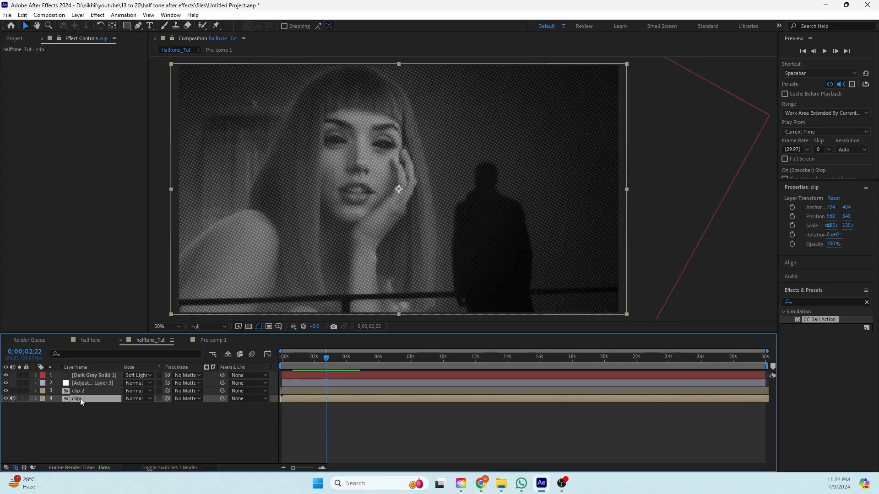
{"action": "left_click", "coordinate": [77, 391]}
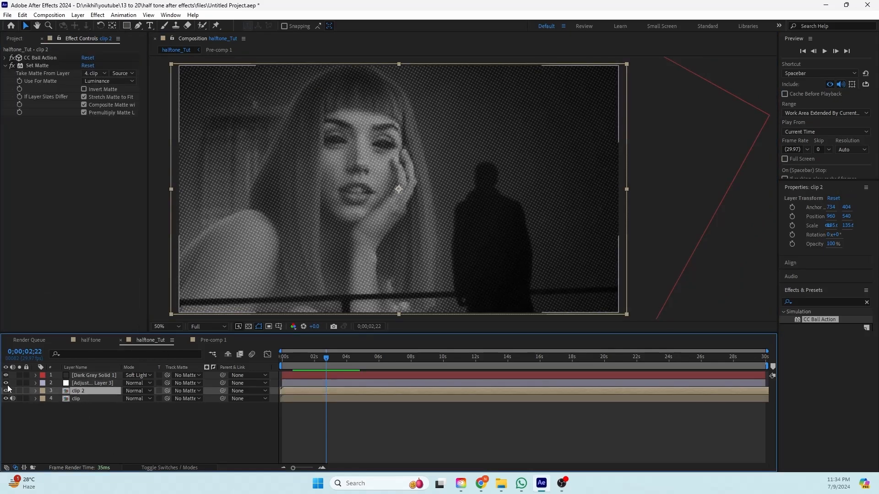
Compare the halftone image with the adjustment layer hidden and shown.
{"action": "left_click", "coordinate": [6, 383]}
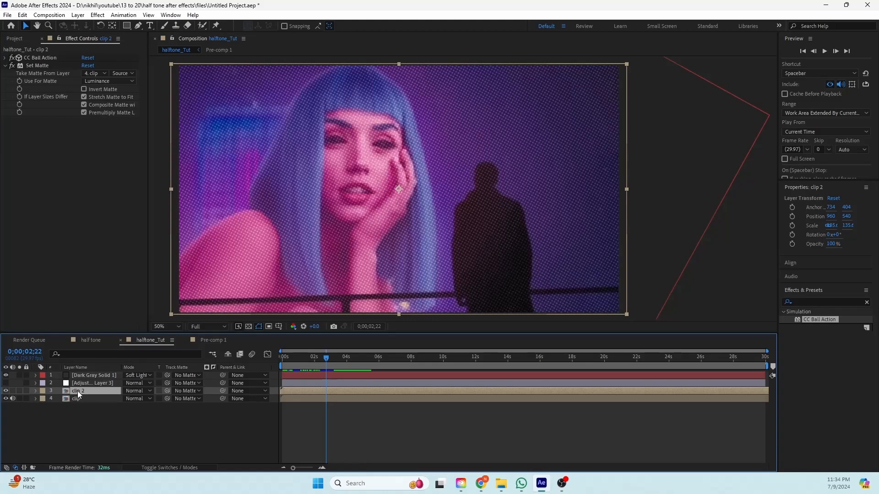
{"action": "left_click", "coordinate": [91, 383]}
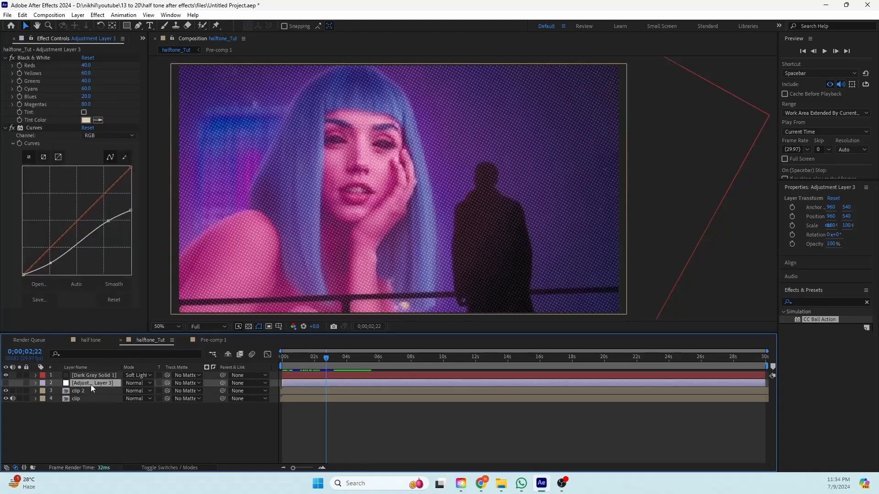
{"action": "left_click", "coordinate": [6, 384]}
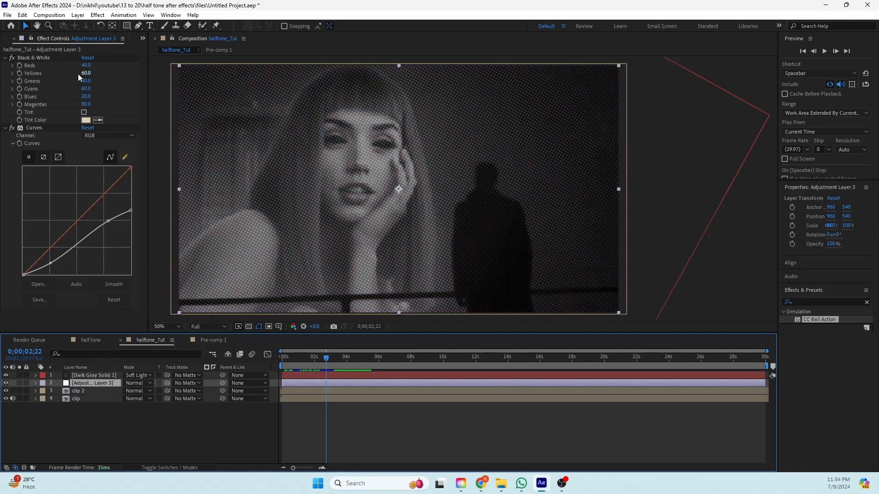
Turn off the Black & White and Curves effects on the adjustment layer.
{"action": "left_click", "coordinate": [4, 58]}
{"action": "left_click", "coordinate": [5, 66]}
{"action": "left_click", "coordinate": [12, 58]}
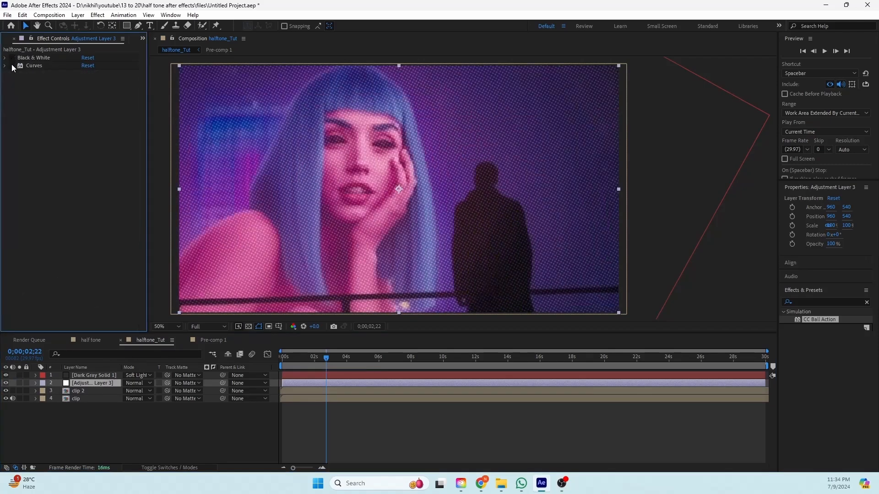
Apply Hue/Saturation to the adjustment layer and lower the master saturation to -35.
{"action": "left_click", "coordinate": [94, 384]}
{"action": "key", "text": "ctrl+space"}
{"action": "type", "text": "hue"}
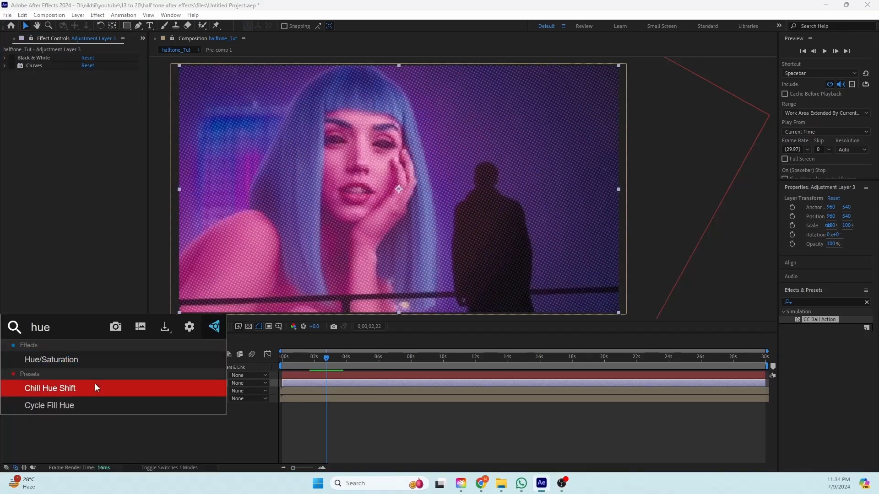
{"action": "key", "text": "Return"}
{"action": "left_click_drag", "start_coordinate": [77, 158], "coordinate": [60, 157]}
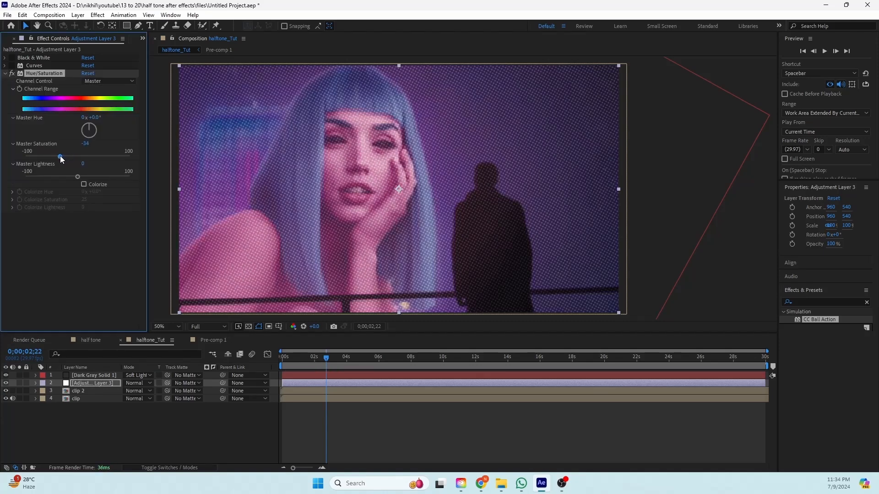
{"action": "scroll", "coordinate": [396, 168], "scroll_direction": "down", "scroll_amount": 2}
{"action": "scroll", "coordinate": [392, 153], "scroll_direction": "up", "scroll_amount": 2}
{"action": "left_click", "coordinate": [127, 446]}
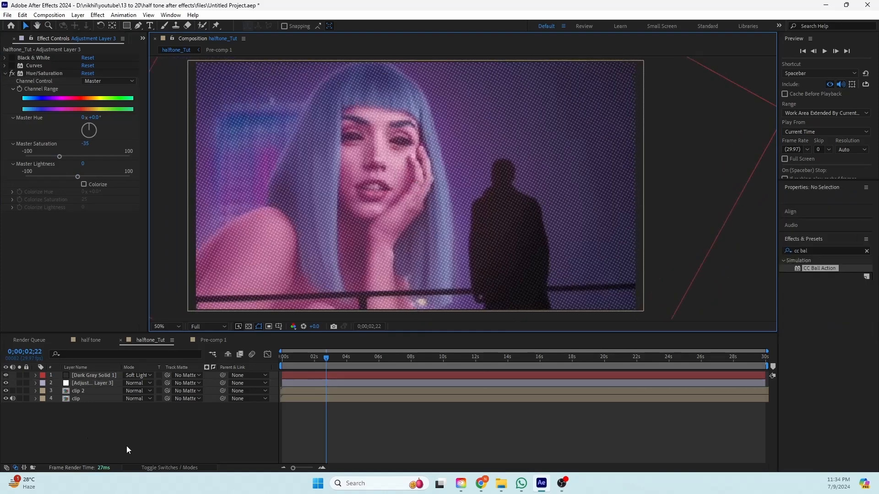
Turn off Hue/Saturation on the adjustment layer and turn Black & White and Curves back on.
{"action": "left_click", "coordinate": [103, 384]}
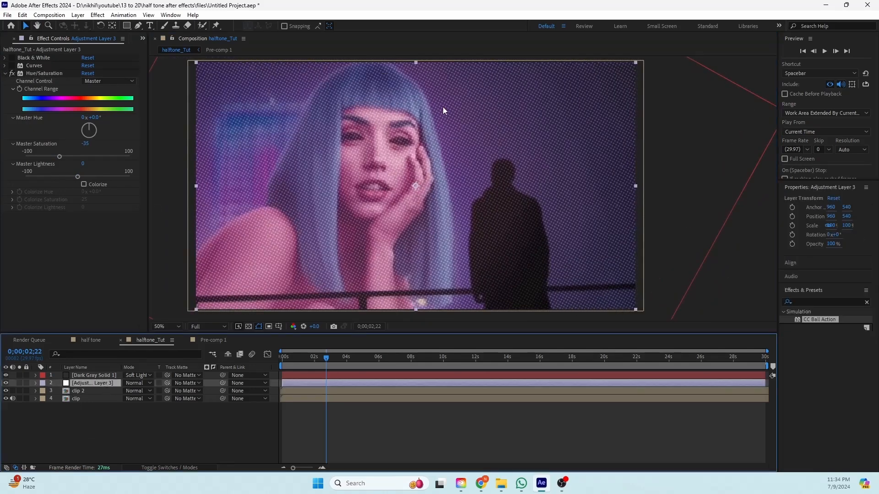
{"action": "left_click", "coordinate": [12, 74]}
{"action": "left_click", "coordinate": [12, 65]}
{"action": "left_click", "coordinate": [12, 57]}
{"action": "left_click", "coordinate": [12, 65]}
{"action": "left_click", "coordinate": [12, 57]}
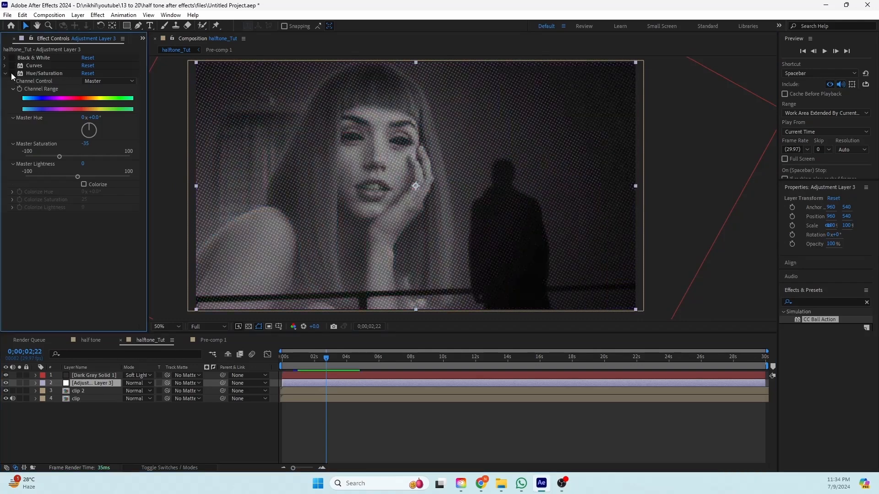